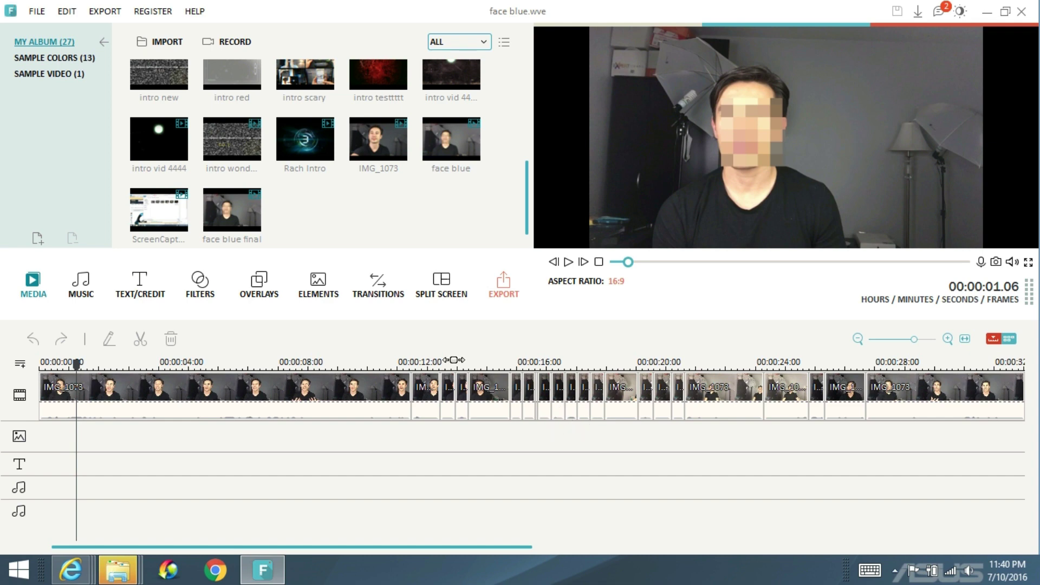
Examine the split IMG_1073 segments in order along the video track, checking how the face mosaic is placed in each one
click(383, 389)
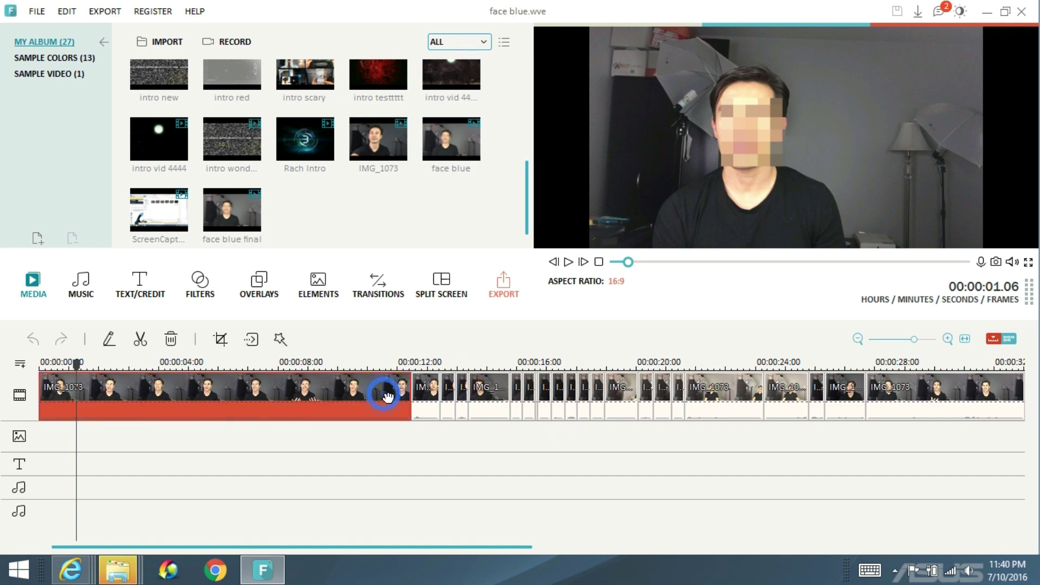
click(484, 399)
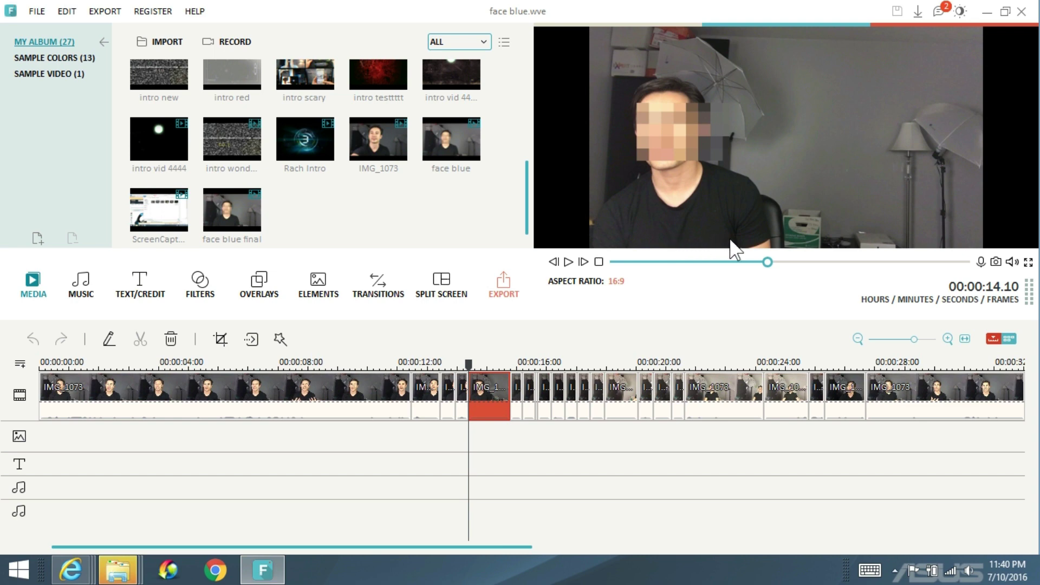
drag(770, 265, 955, 267)
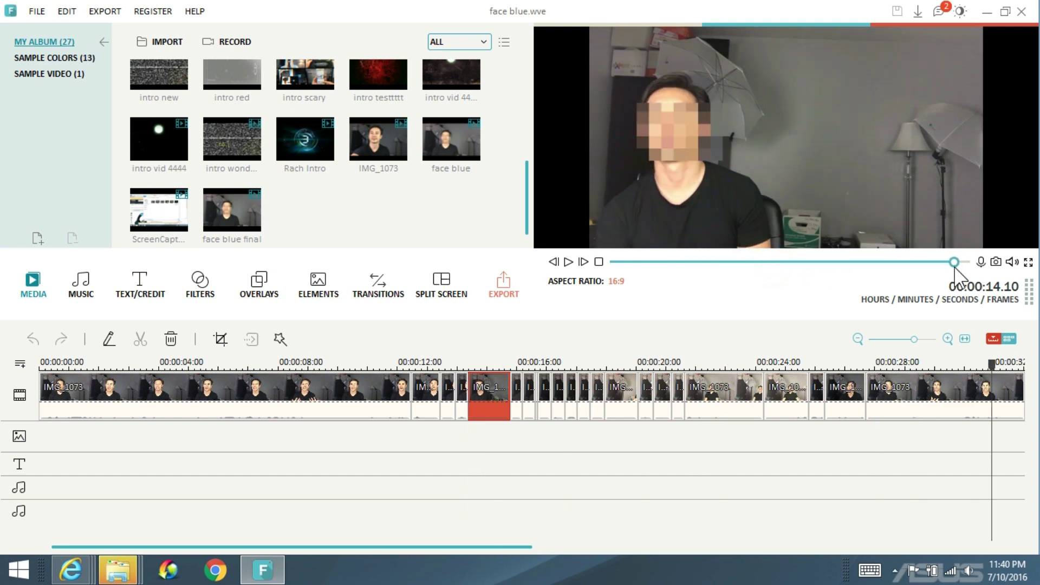
click(345, 412)
click(420, 409)
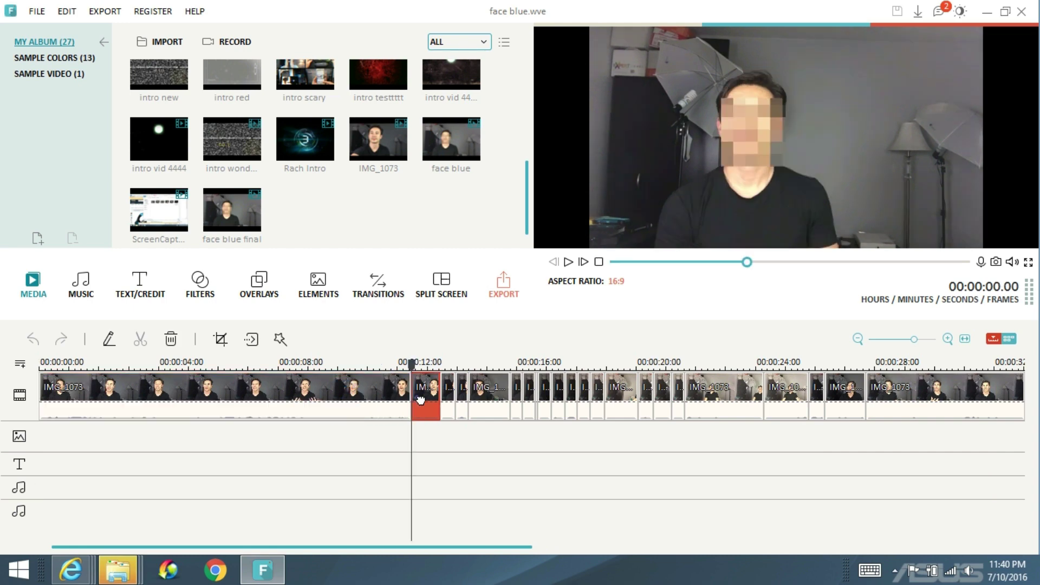
click(450, 395)
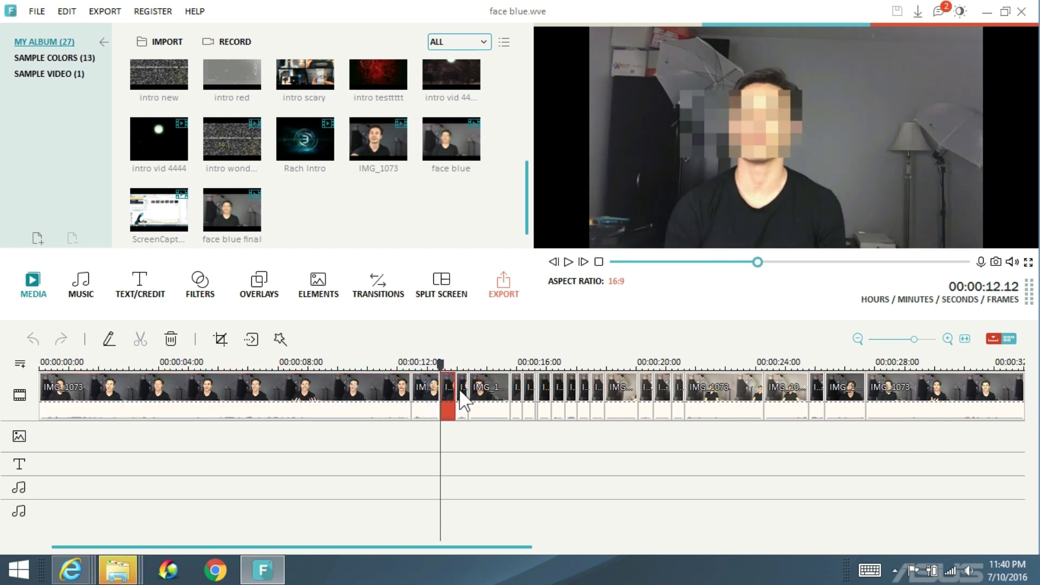
click(464, 401)
click(488, 400)
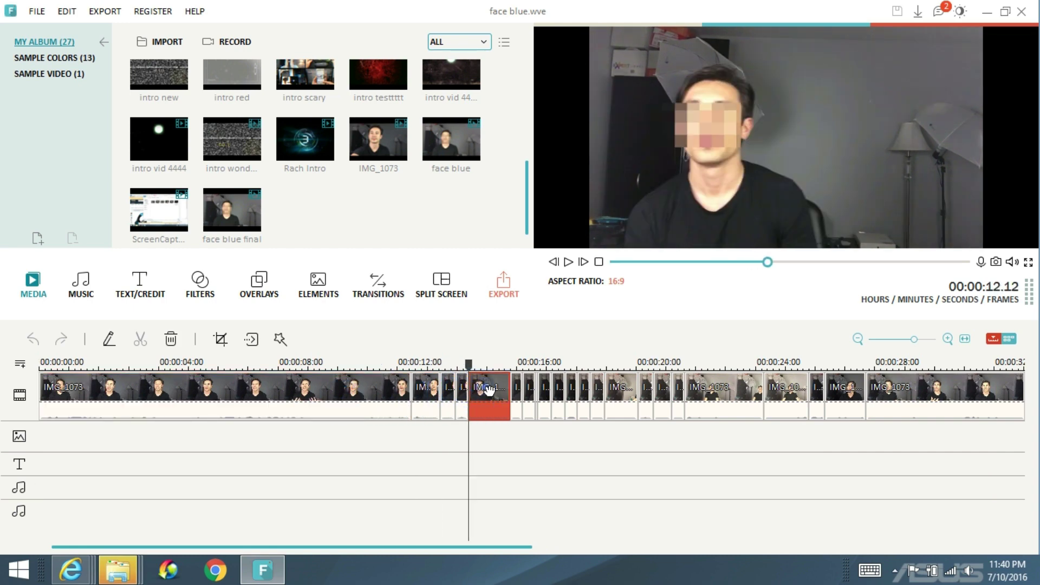
click(519, 393)
click(528, 389)
click(544, 387)
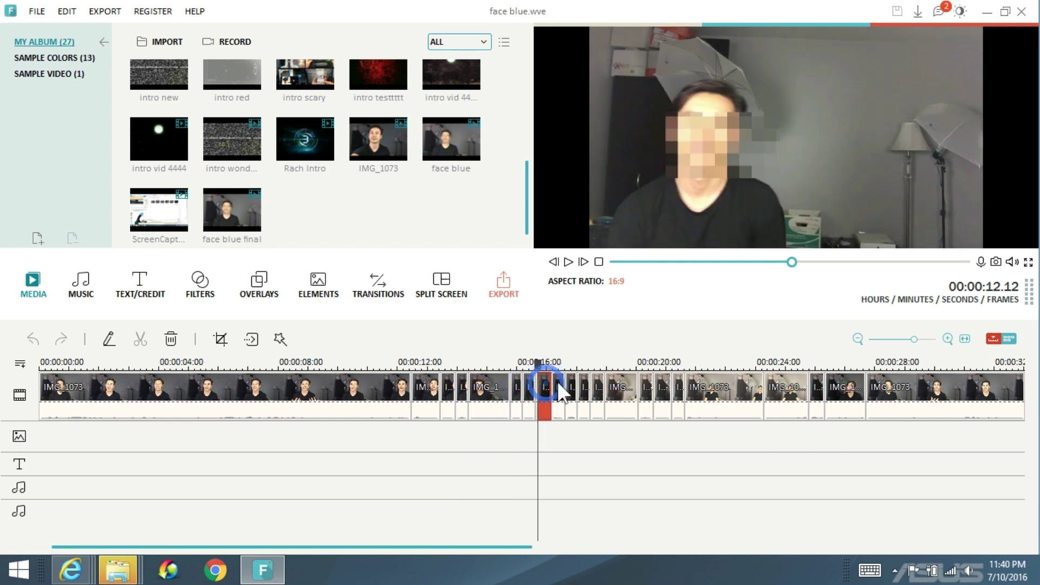
click(557, 384)
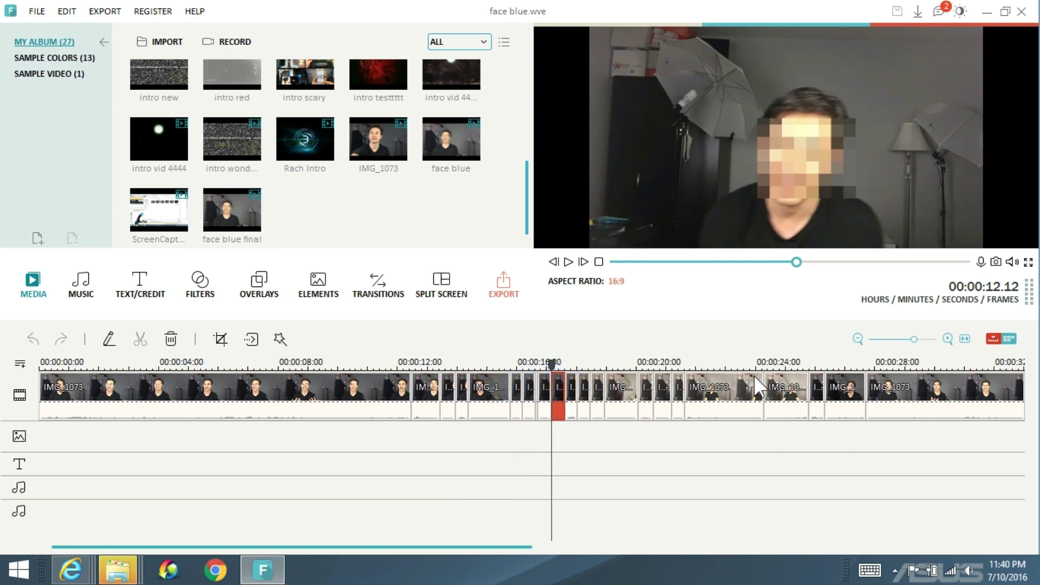
click(571, 387)
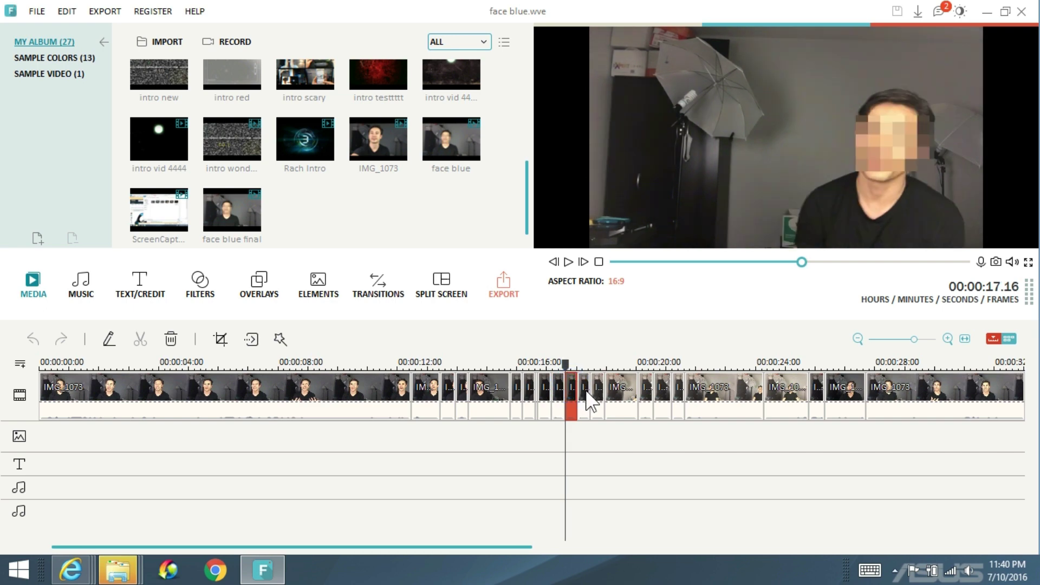
click(589, 392)
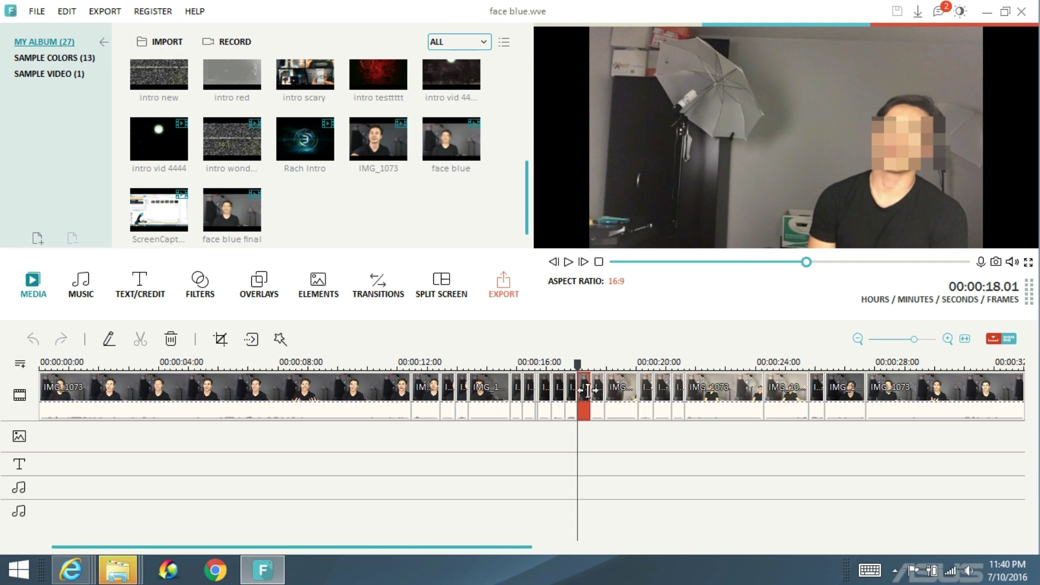
click(596, 391)
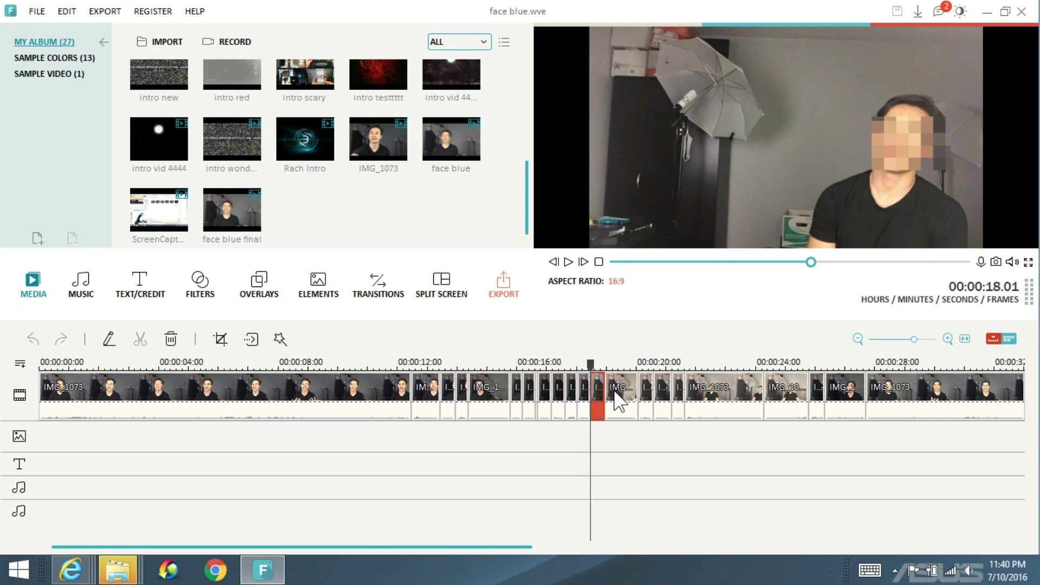
click(616, 388)
click(647, 390)
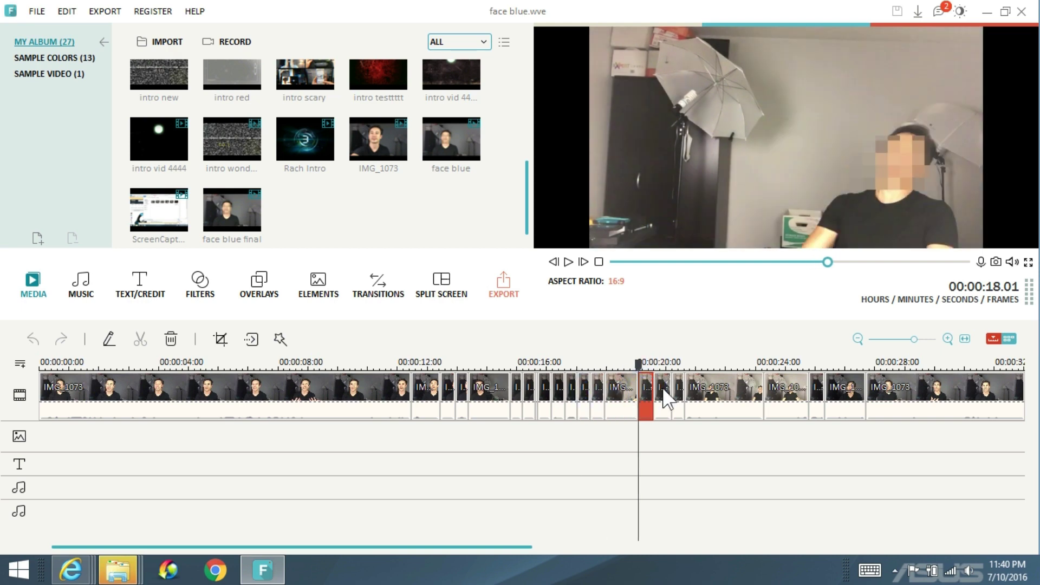
click(662, 388)
click(679, 385)
click(703, 387)
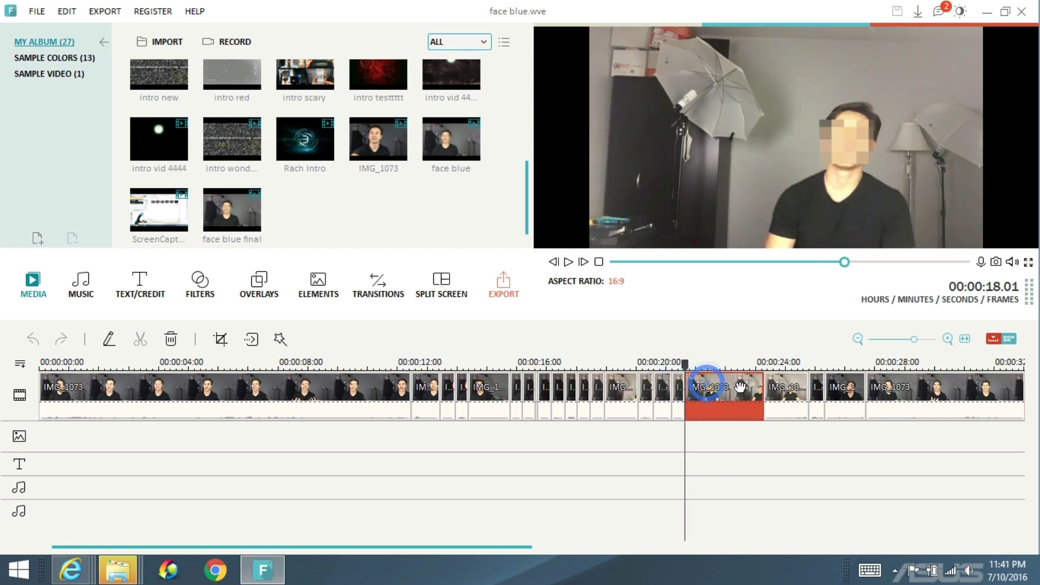
Review the IMG_1073 segments backwards from about 20 seconds to the first segment, comparing the mosaic positions
click(679, 391)
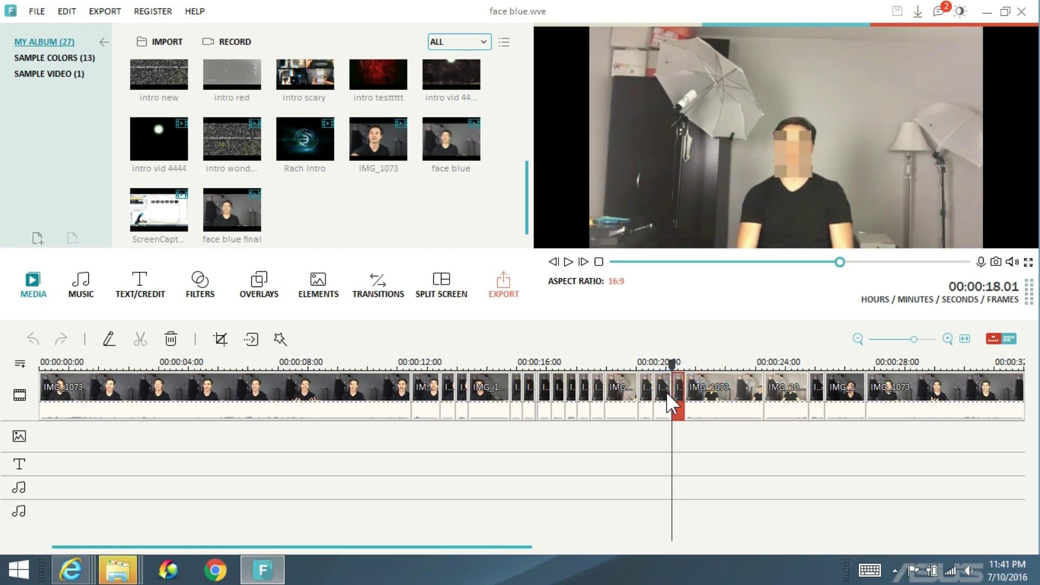
click(667, 392)
click(645, 392)
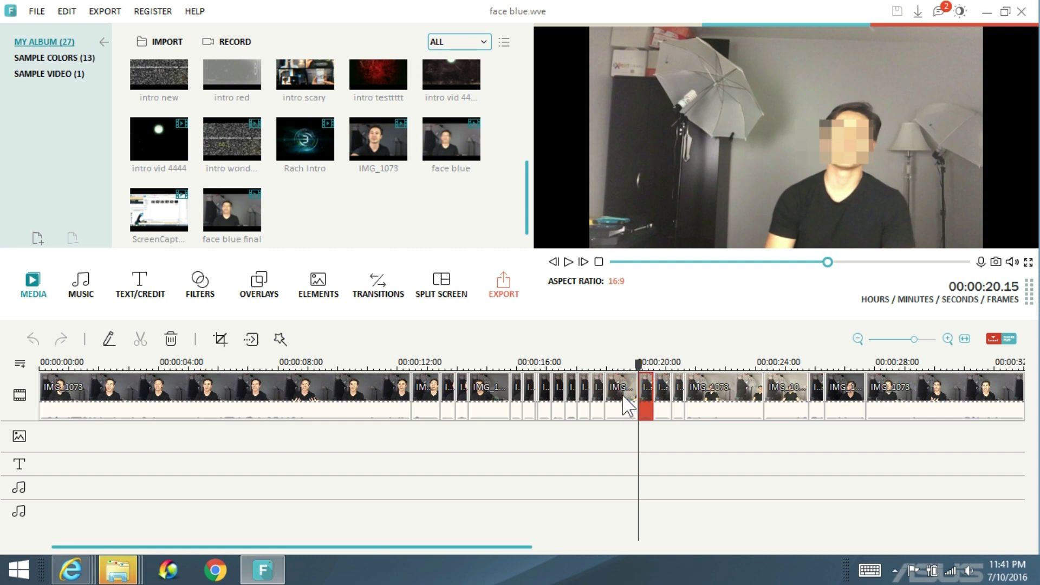
click(617, 390)
click(597, 392)
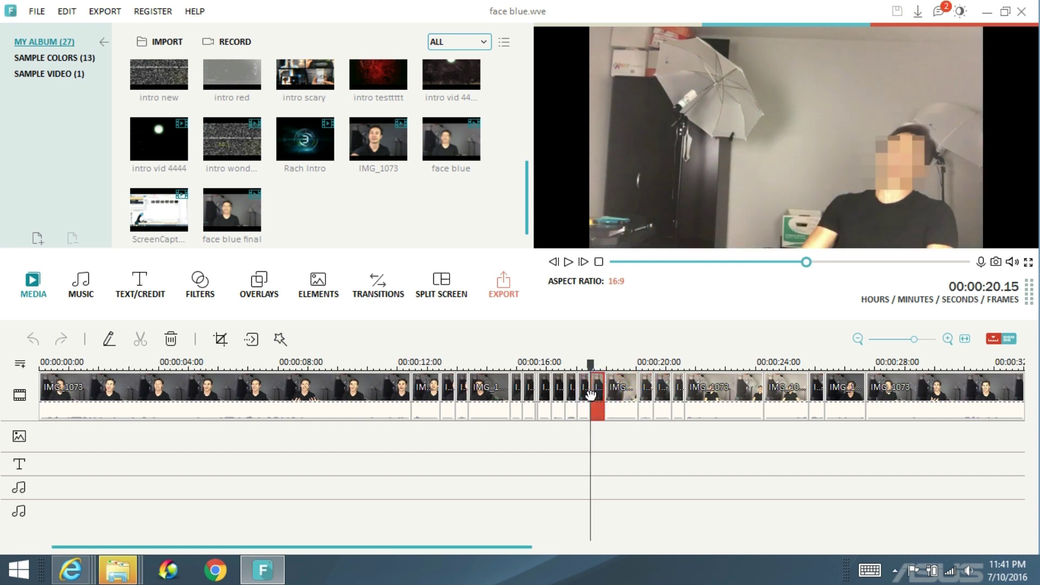
click(569, 392)
click(544, 392)
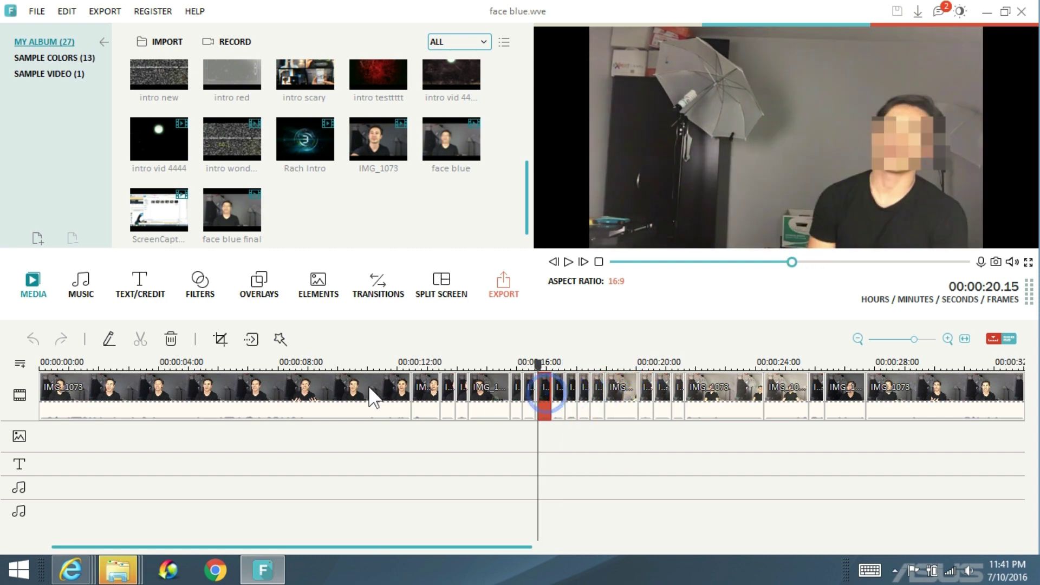
click(362, 385)
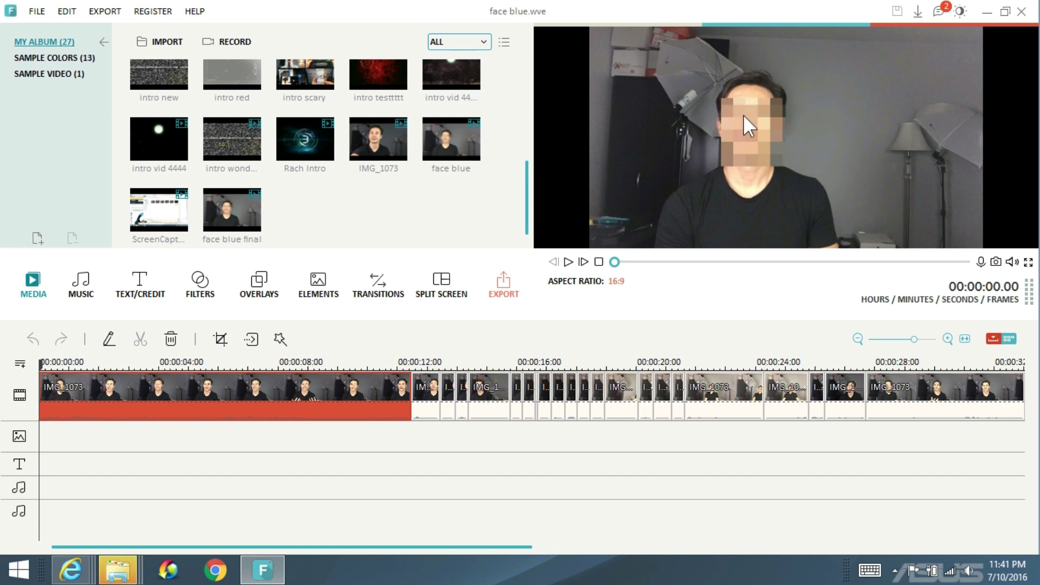
Recheck the mosaic placement on the short segments up to about 18 seconds, and preview the opening of the first segment
click(449, 391)
click(485, 390)
click(518, 391)
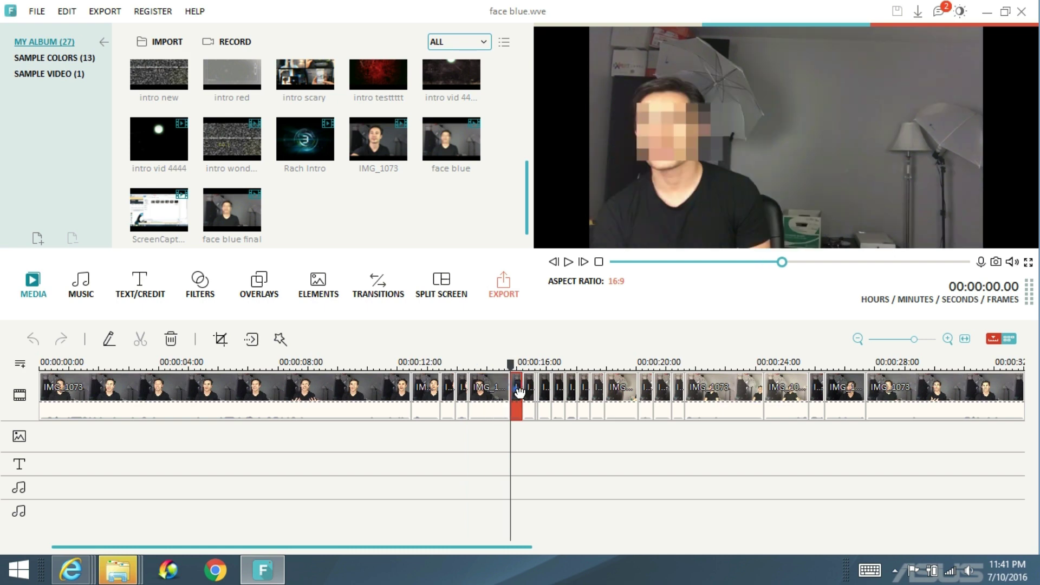
click(530, 391)
click(544, 391)
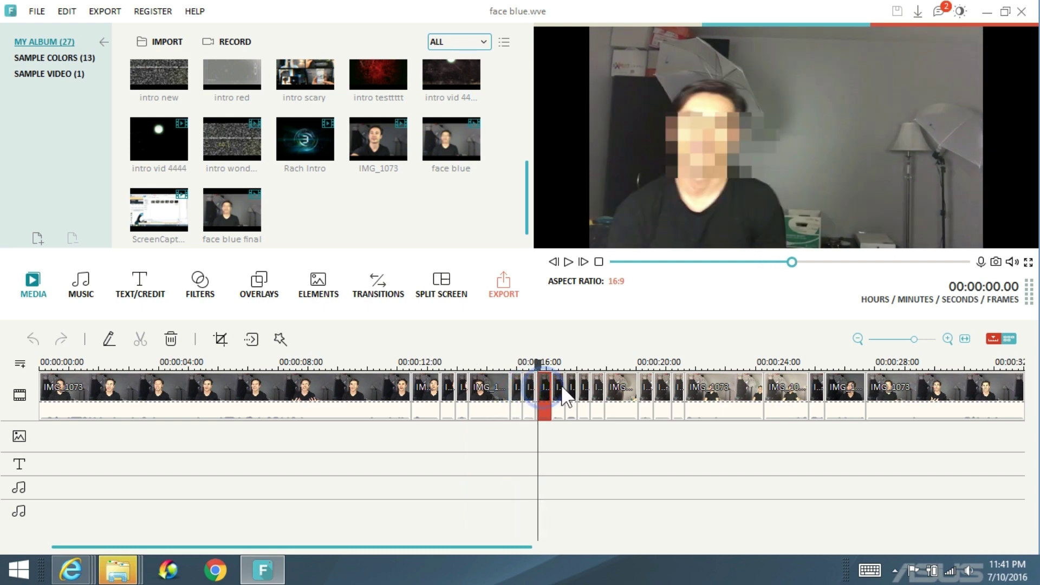
click(559, 389)
click(573, 386)
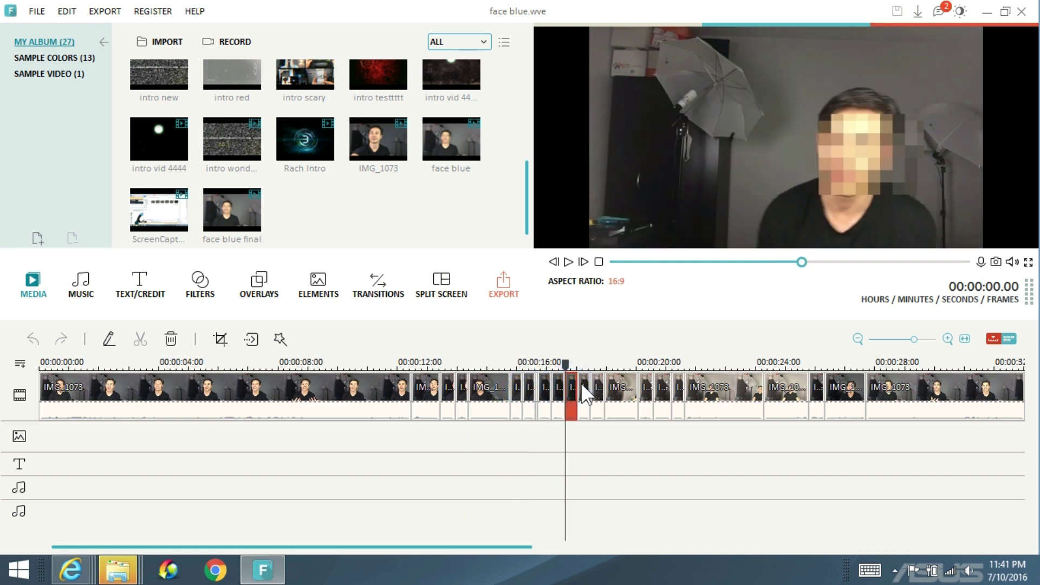
click(584, 385)
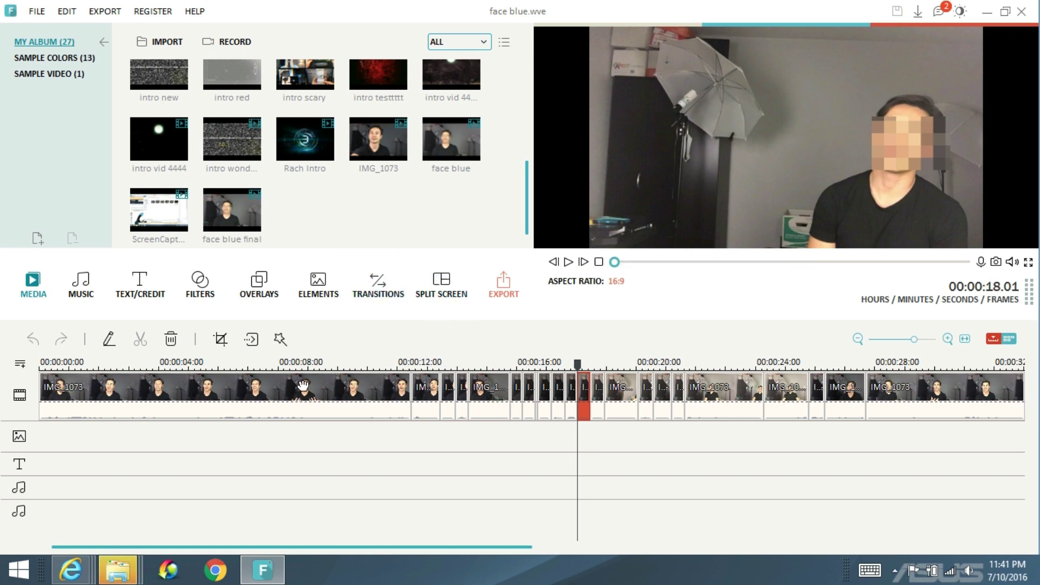
click(303, 389)
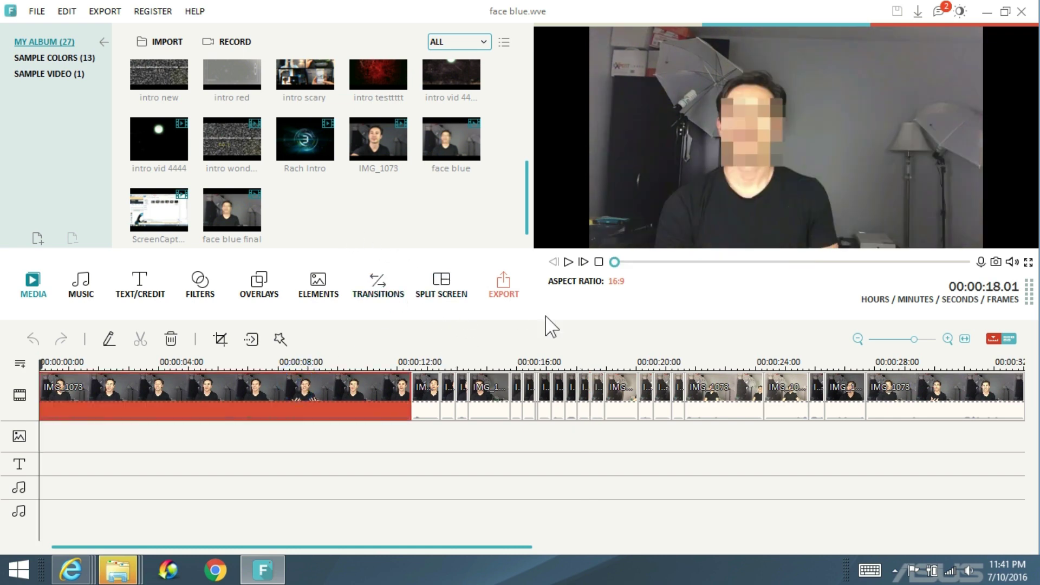
click(568, 263)
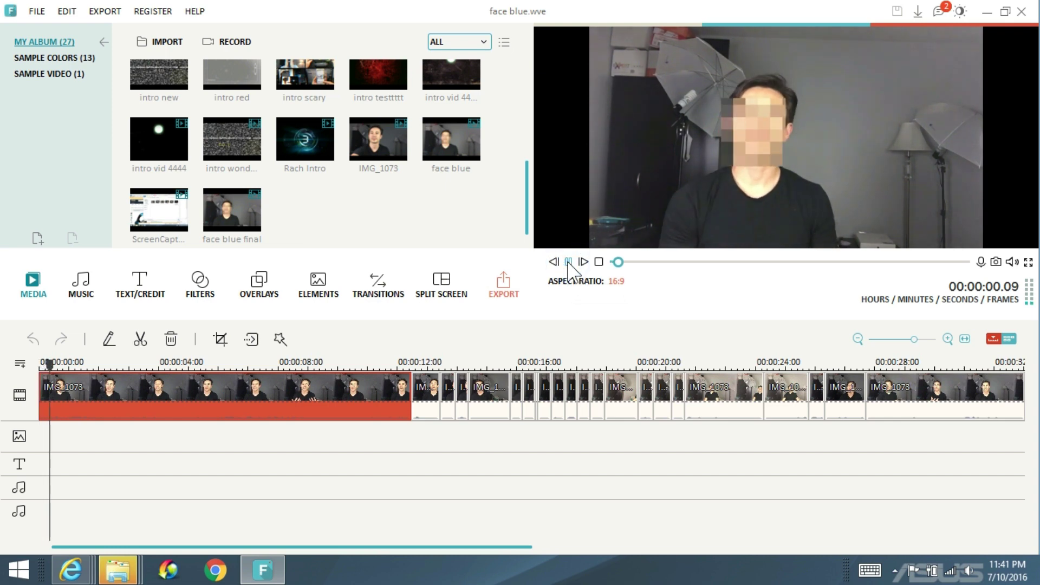
click(568, 264)
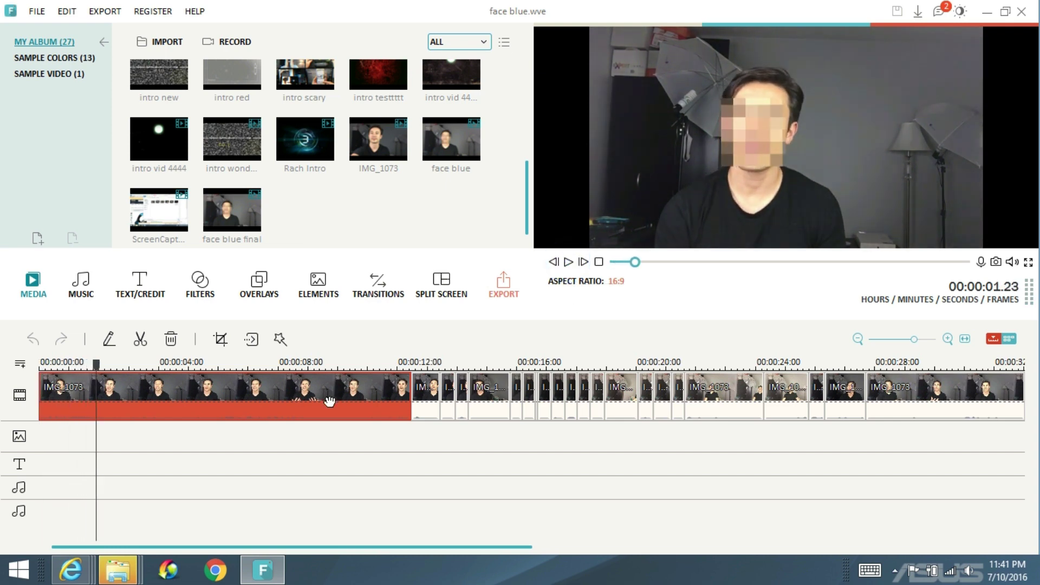
Set the audio pitch of the first IMG_1073 segment to -4 while previewing the voice, and accept the change
double_click(307, 408)
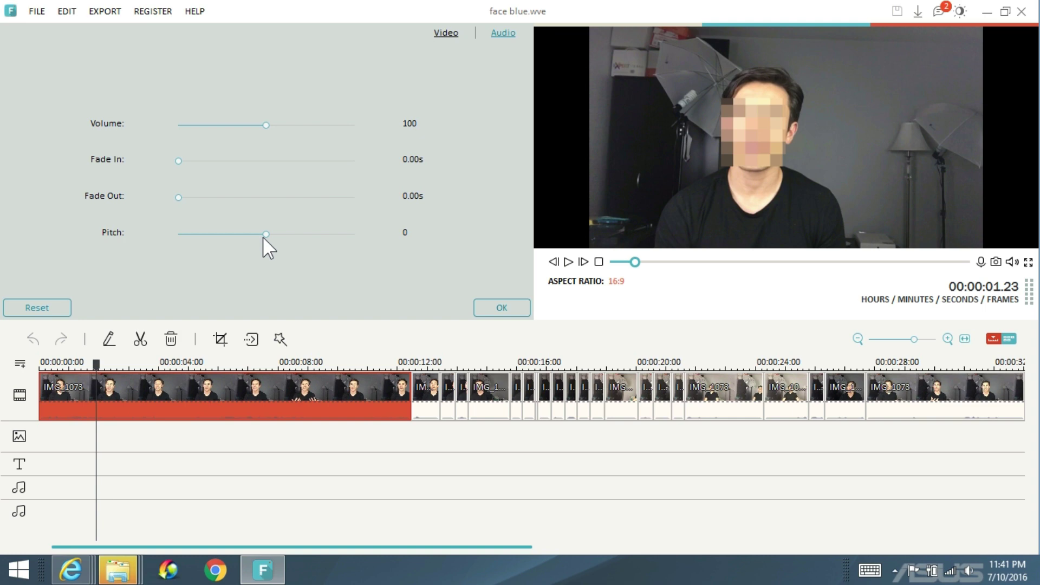
click(568, 263)
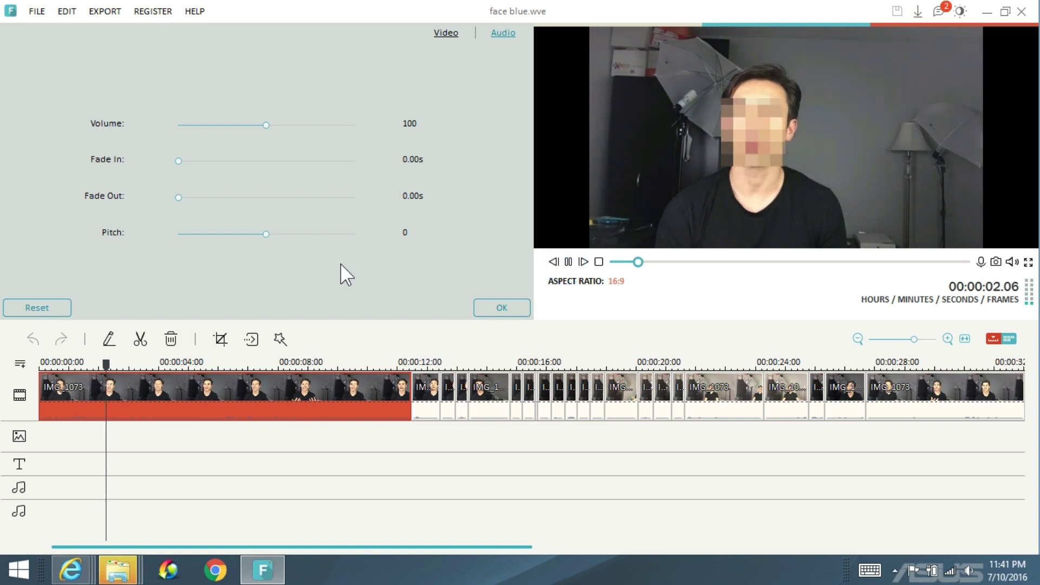
drag(266, 234, 235, 234)
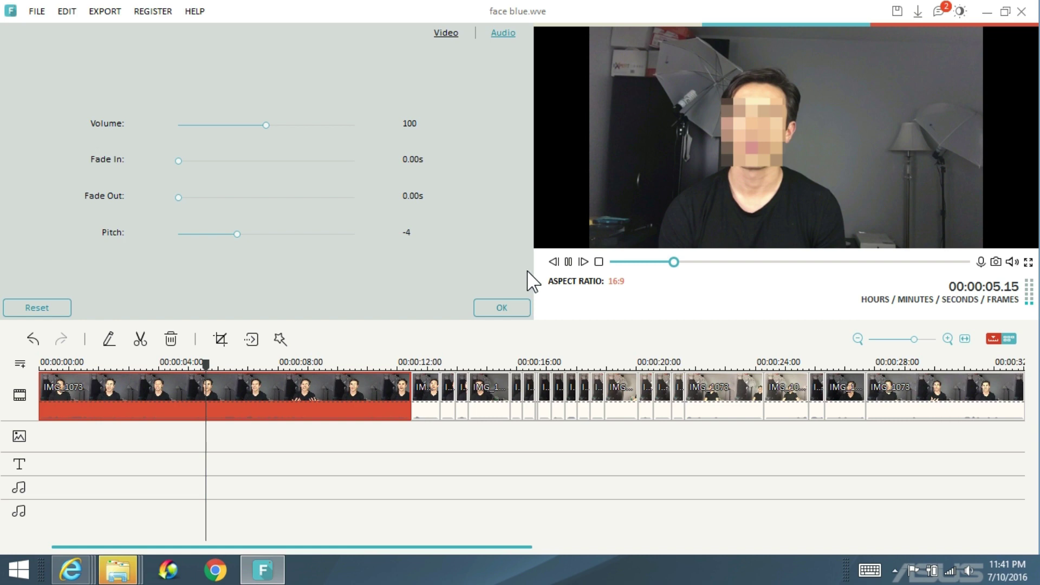
click(568, 262)
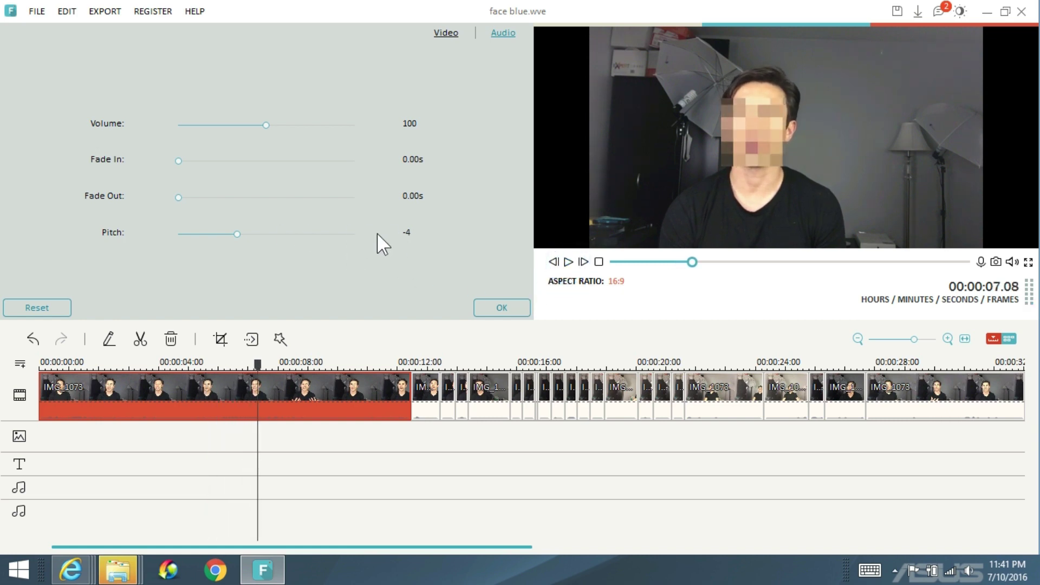
click(513, 311)
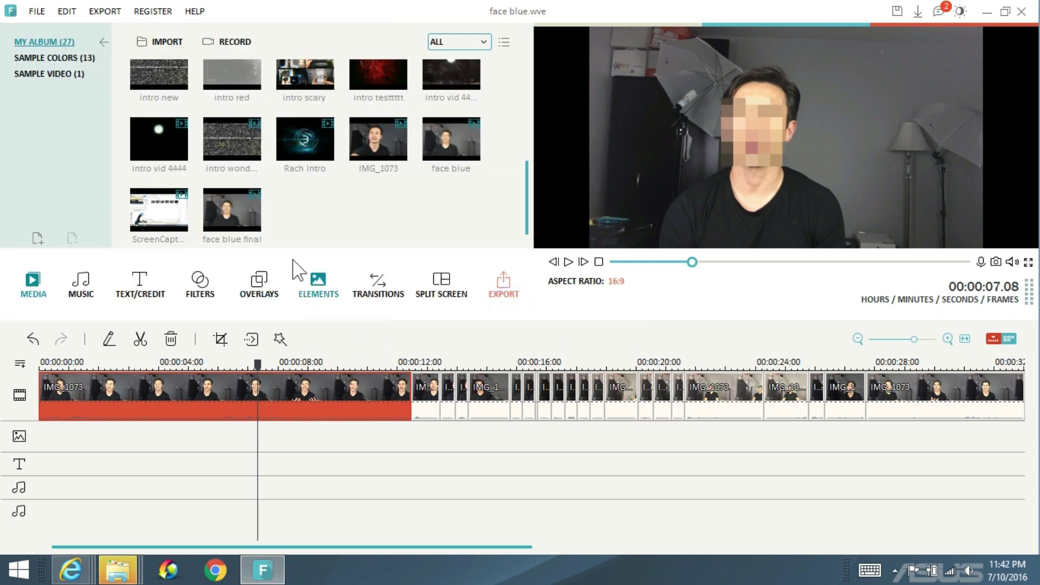
Start a new 16:9 project without saving the changes to the face blue project
click(35, 9)
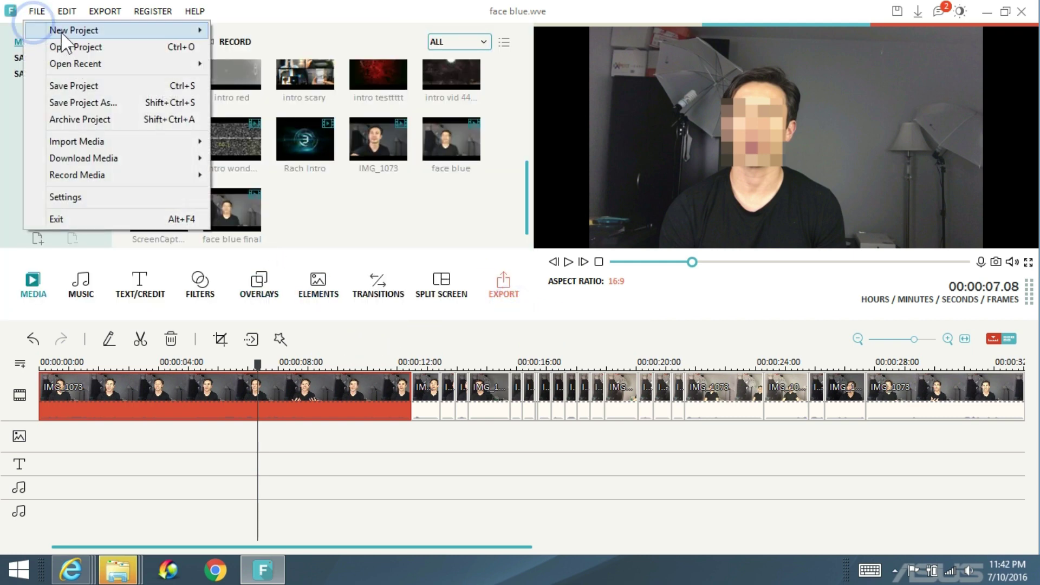
mouse_move(63, 30)
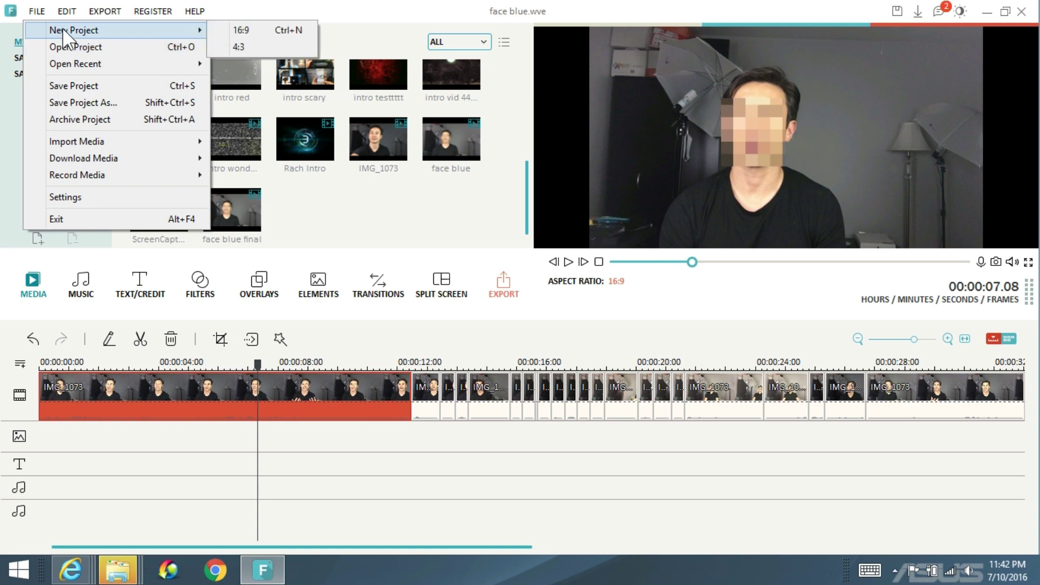
click(241, 30)
click(517, 306)
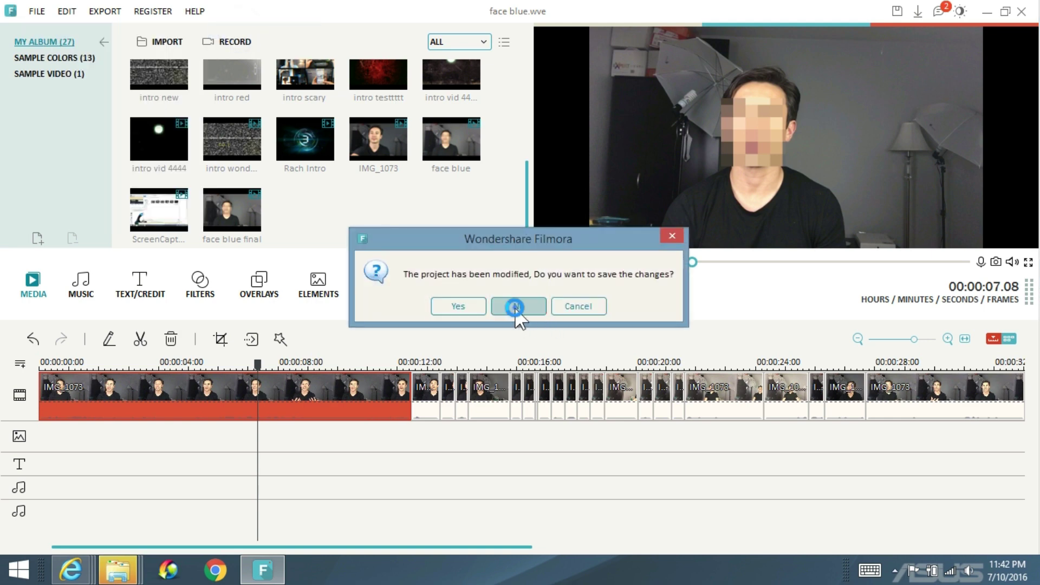
Place the IMG_1073 video at the start of the video track and preview its first two seconds
drag(375, 142, 121, 395)
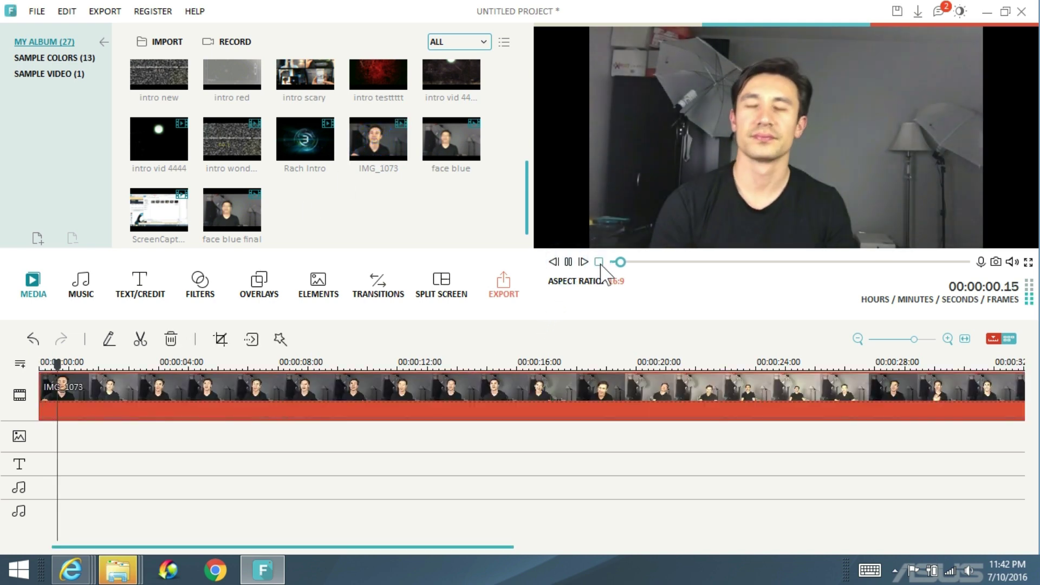
click(568, 262)
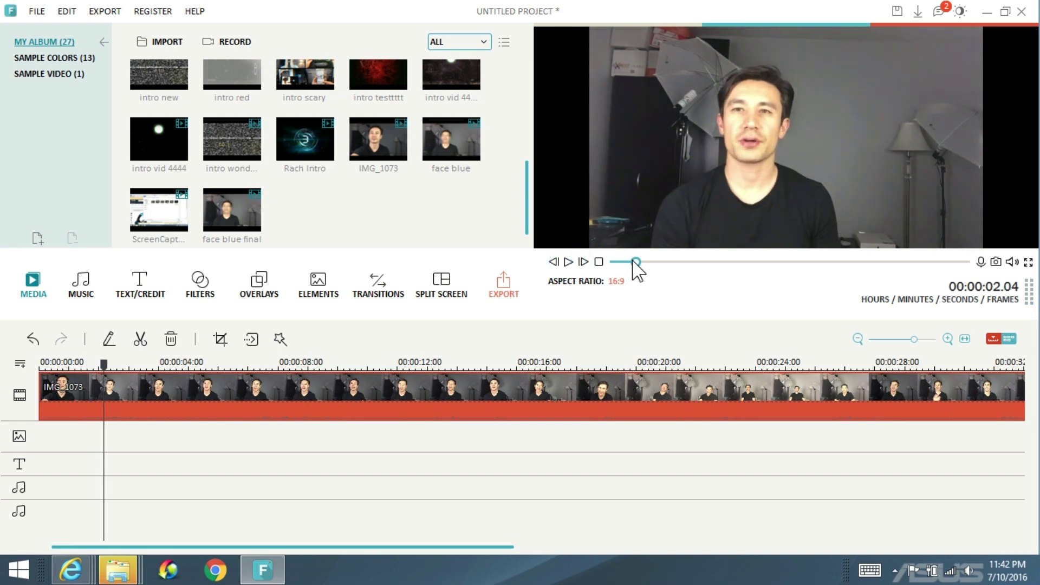
Split the IMG_1073 clip at 00:00:00.17 and delete the short opening piece
drag(634, 262, 620, 262)
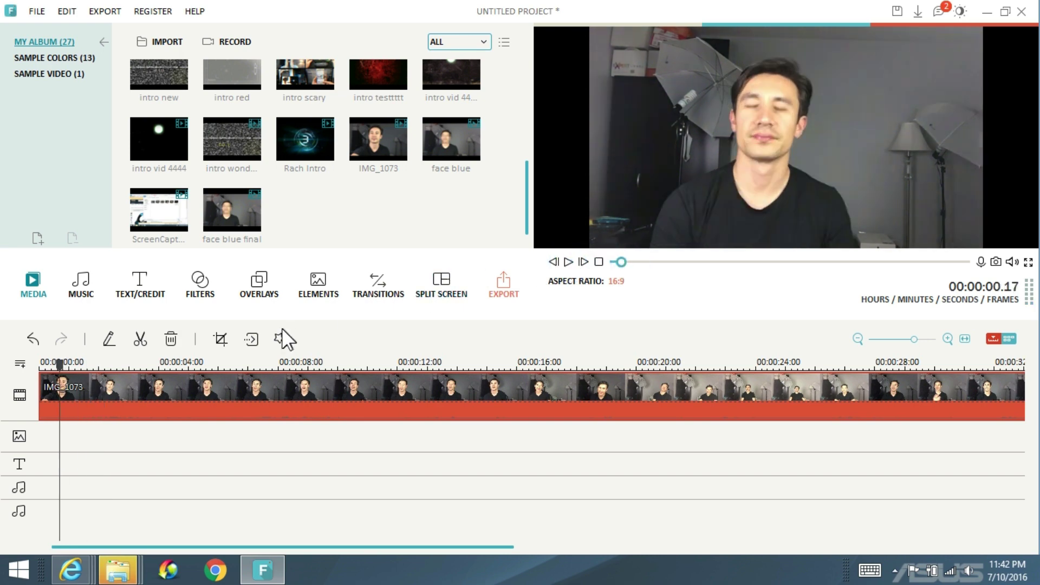
click(141, 340)
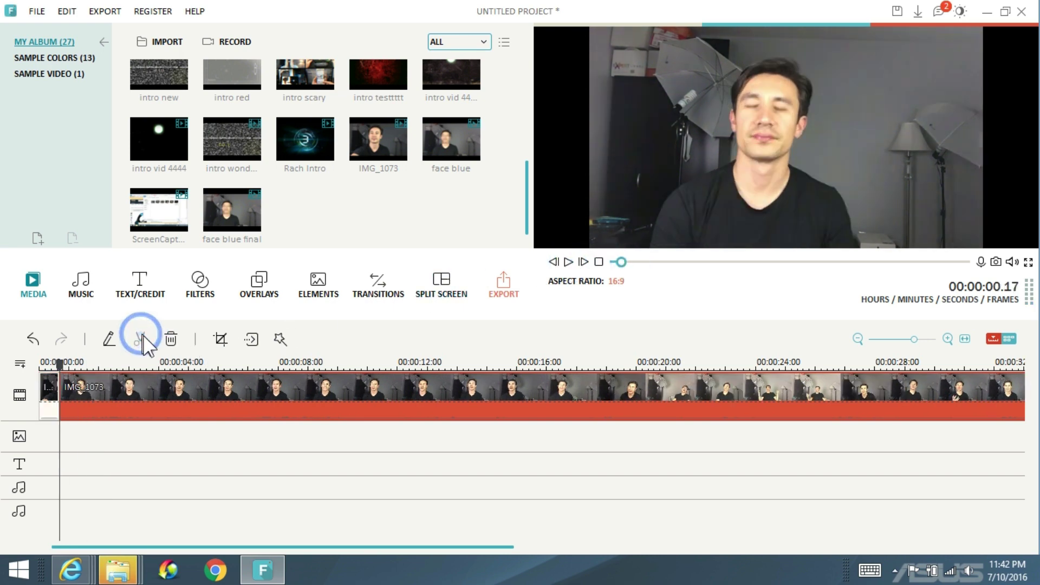
click(51, 382)
right_click(48, 383)
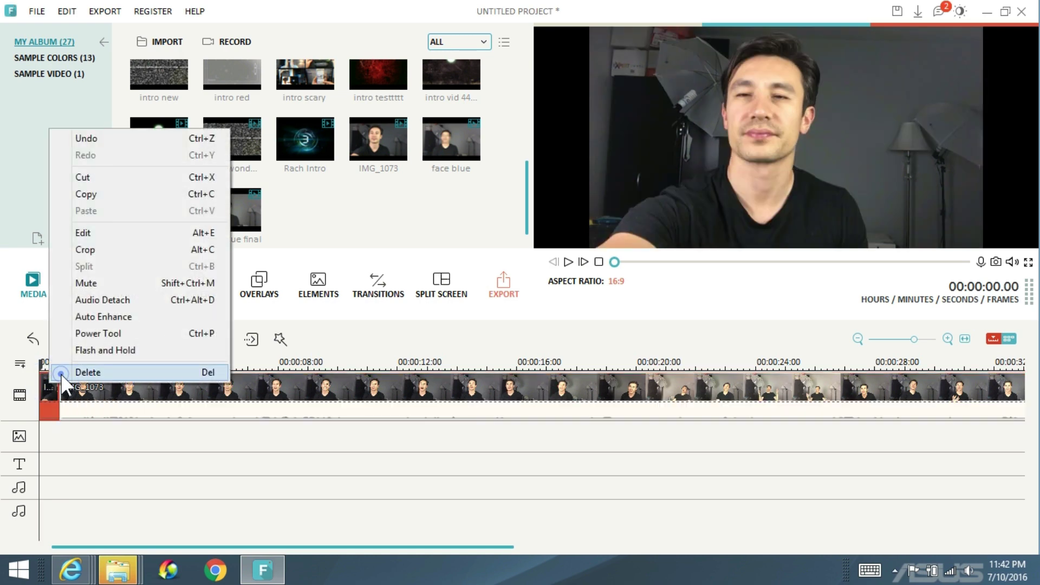
click(60, 374)
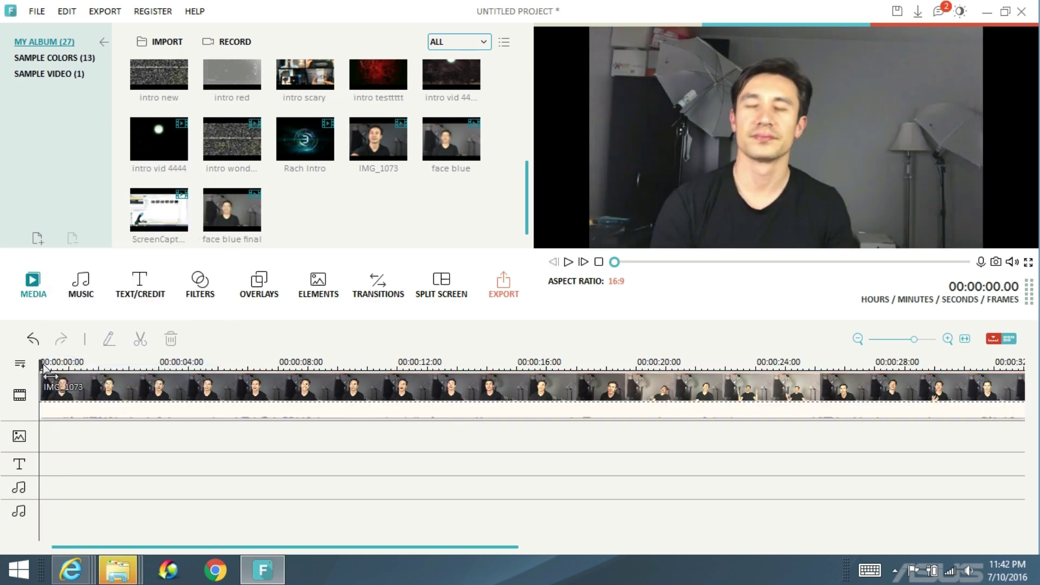
Review the footage for head movement and split the IMG_1073 clip at 00:00:13.01, before the face starts moving
drag(43, 370, 334, 370)
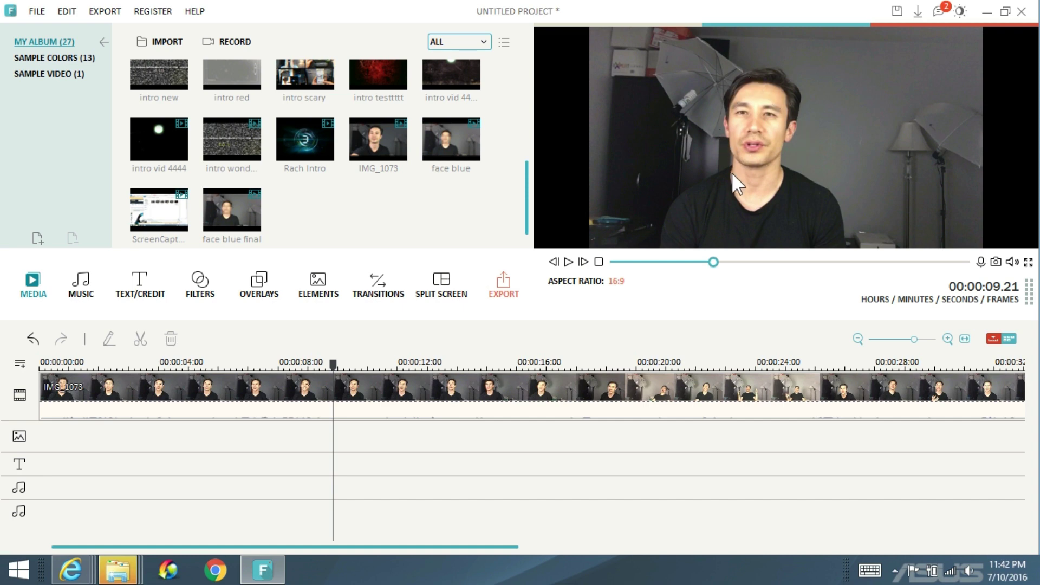
drag(334, 370, 426, 379)
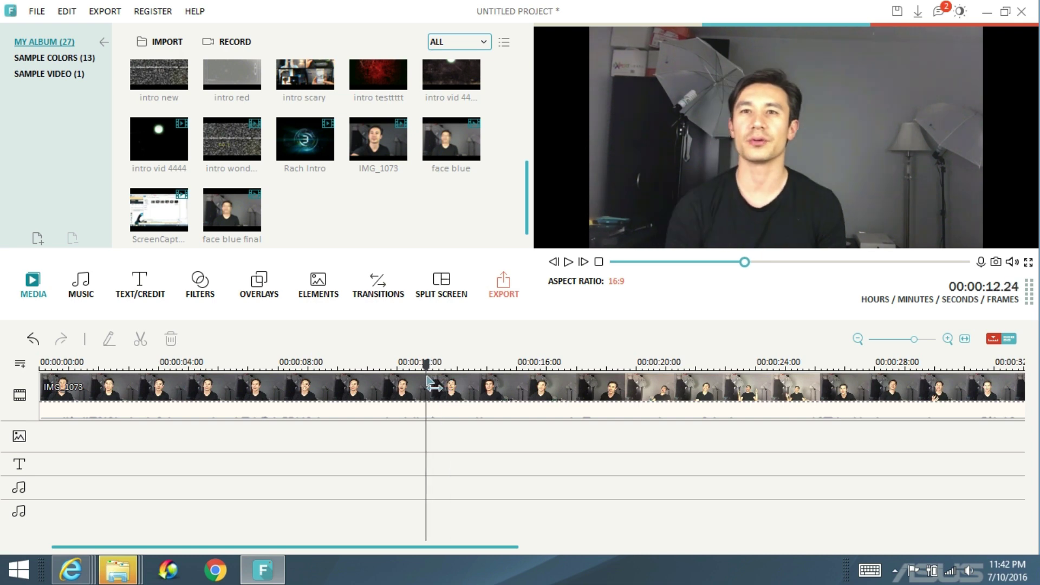
drag(428, 378, 429, 378)
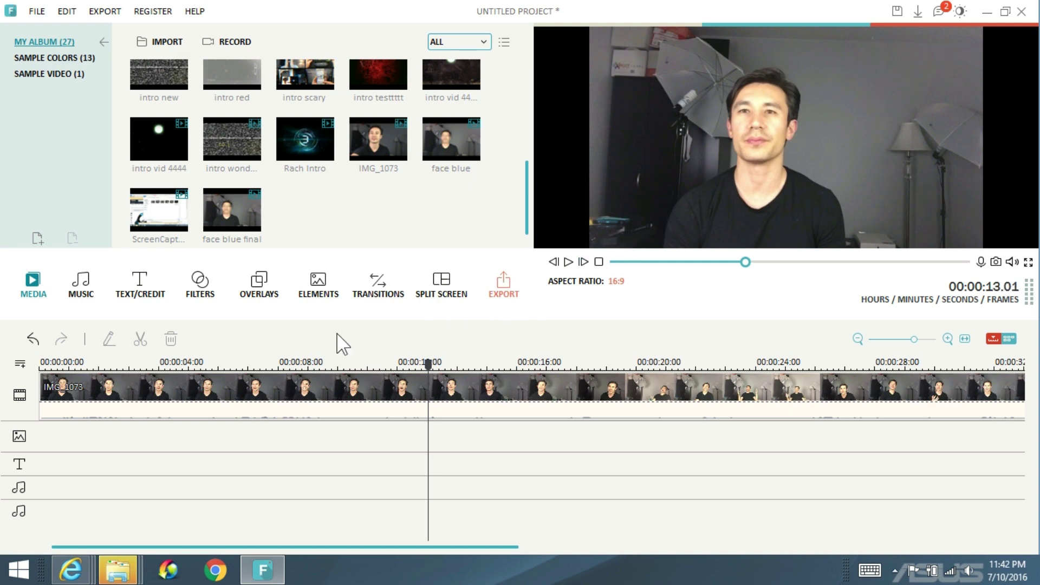
click(449, 375)
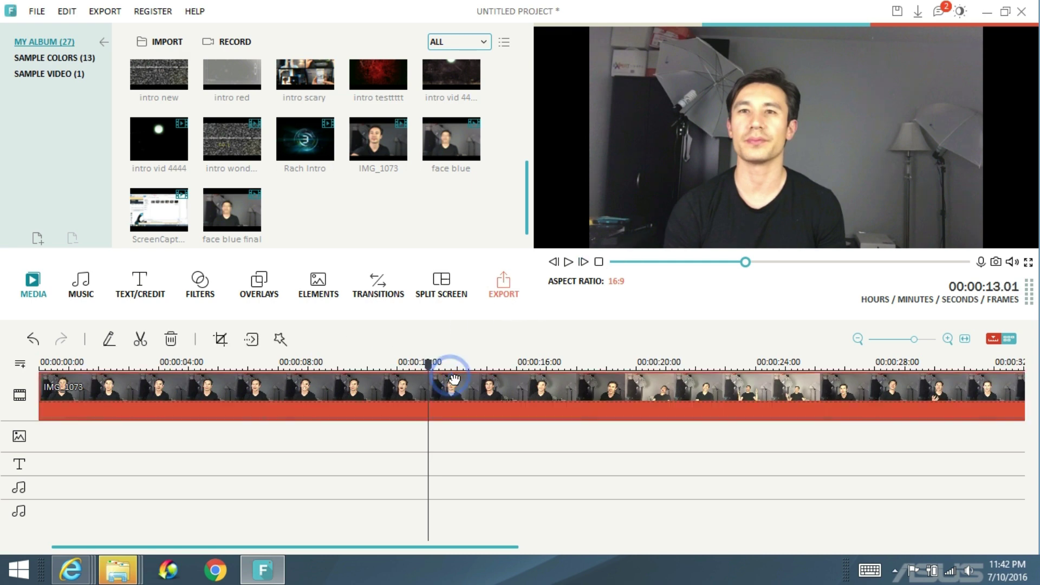
click(140, 339)
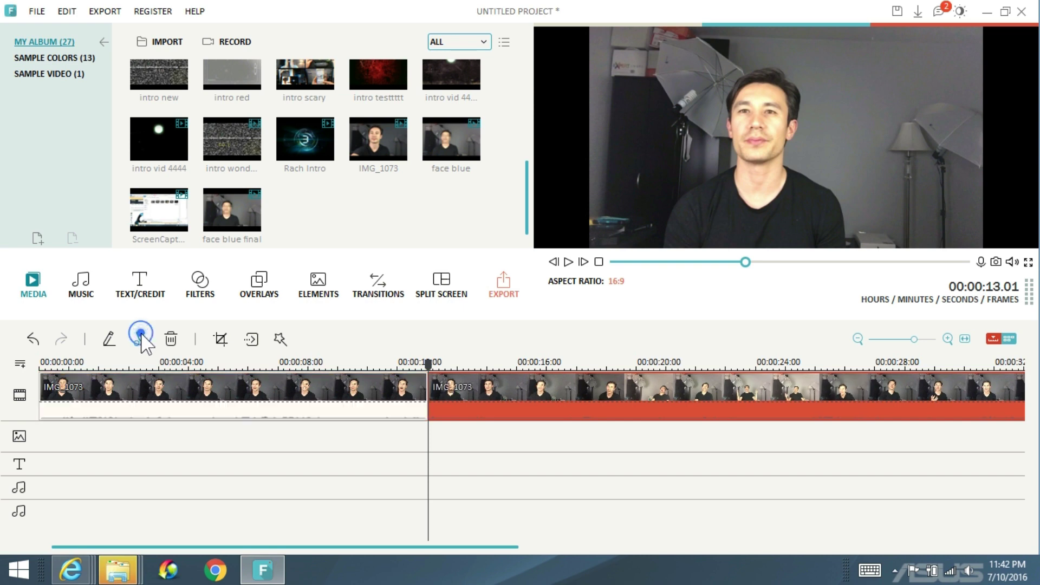
Apply a mosaic to the first 13-second segment with the Power Tool and reshape its box into a roughly face-sized square
click(383, 380)
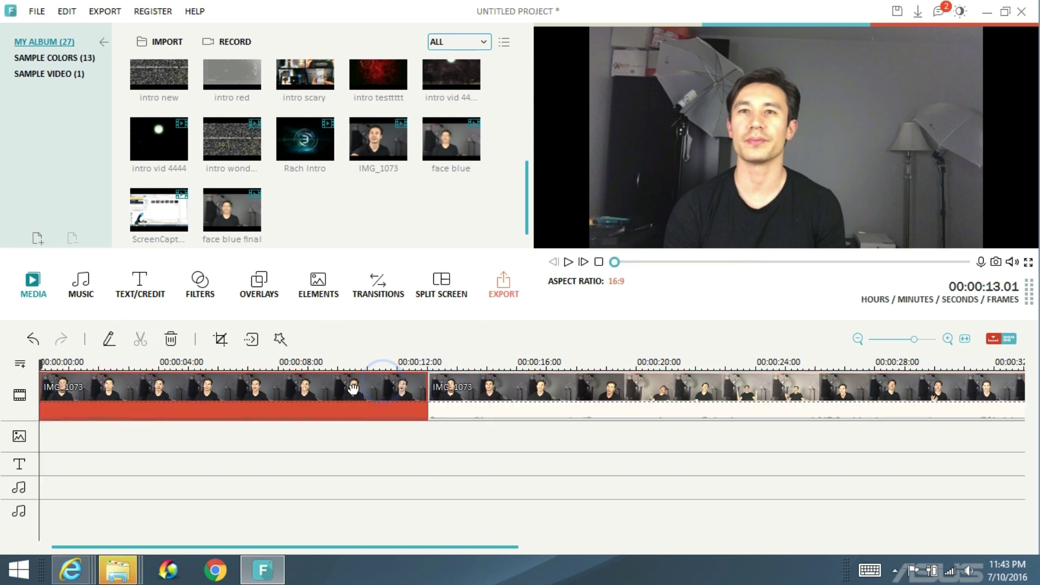
click(279, 339)
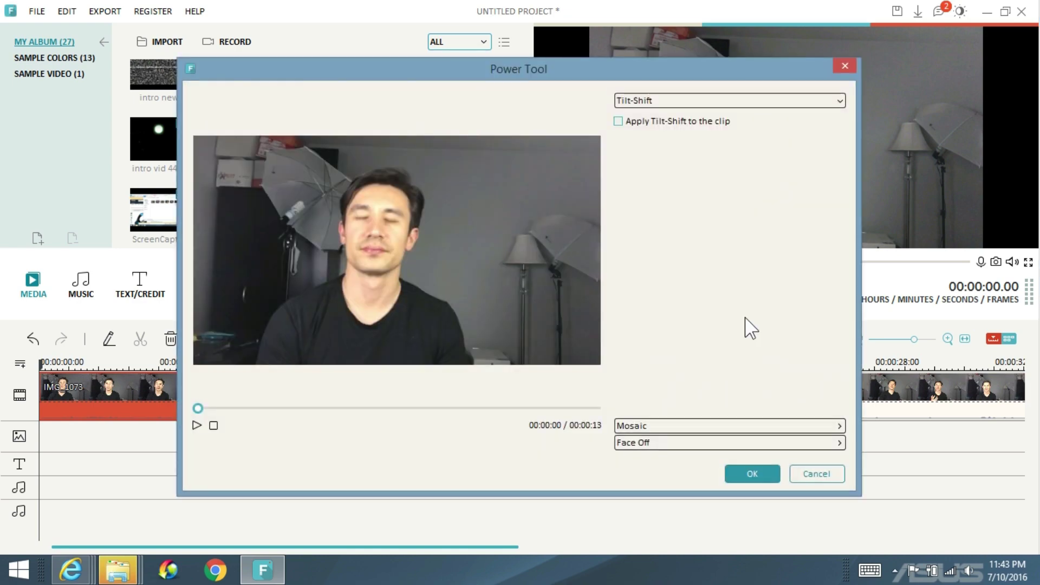
click(816, 474)
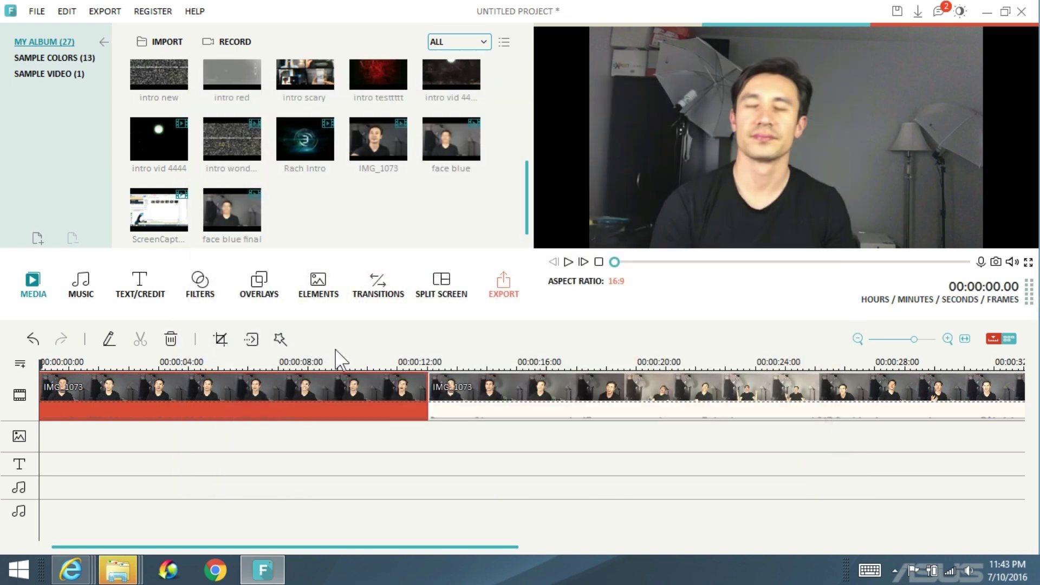
click(279, 339)
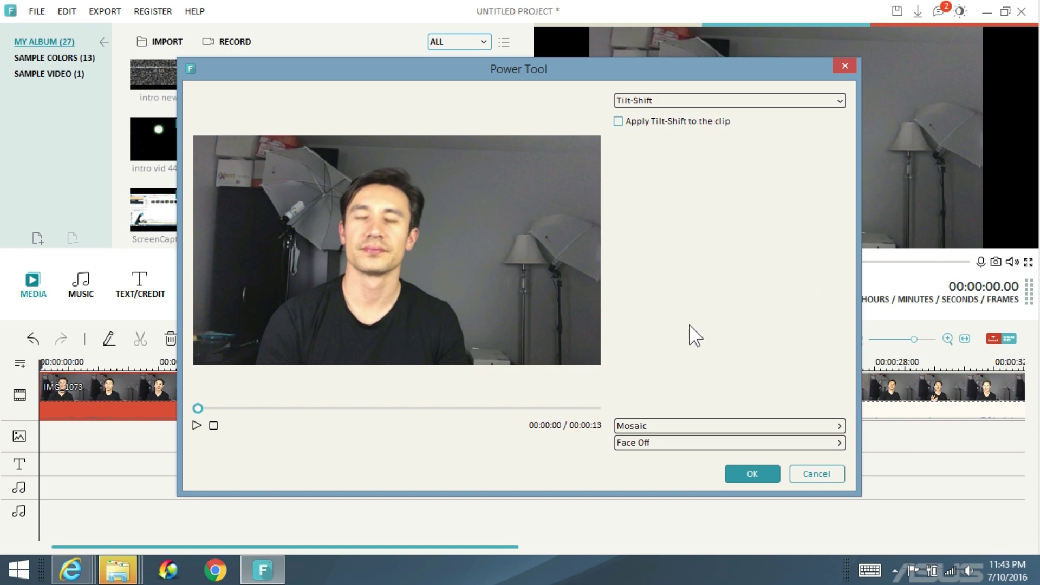
click(672, 426)
click(637, 142)
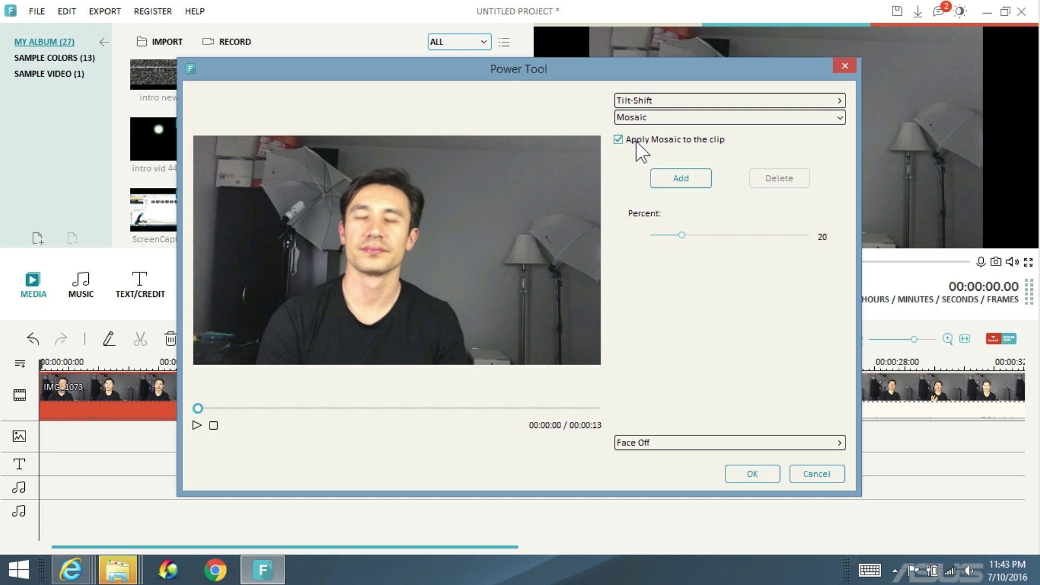
click(683, 187)
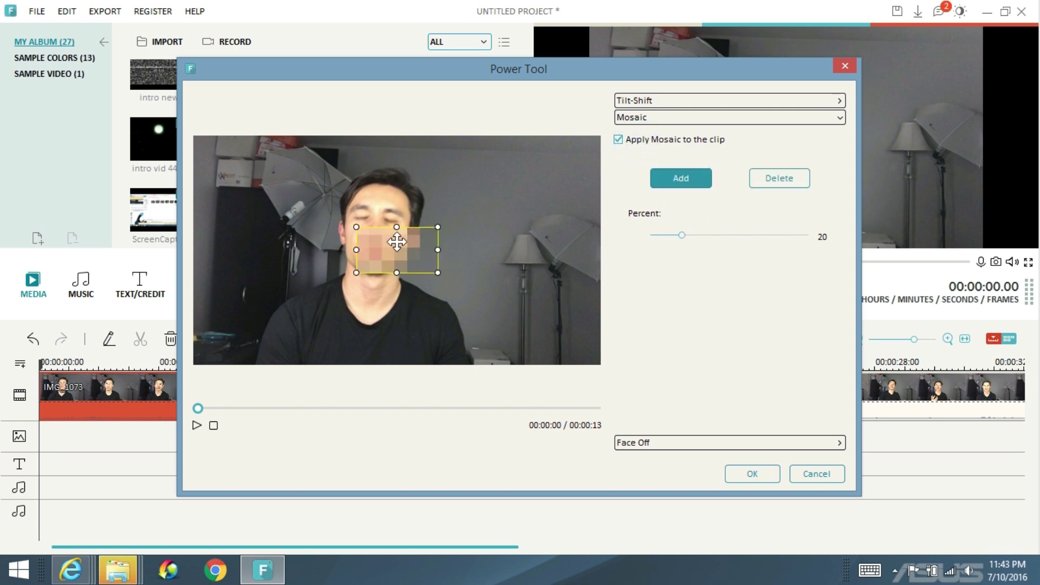
drag(397, 242, 493, 207)
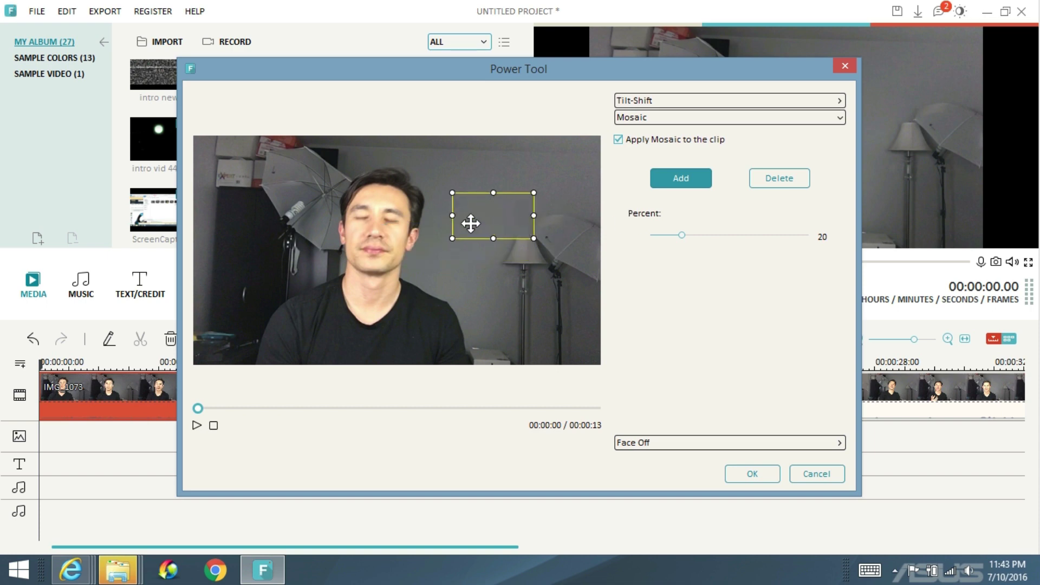
drag(536, 237, 516, 251)
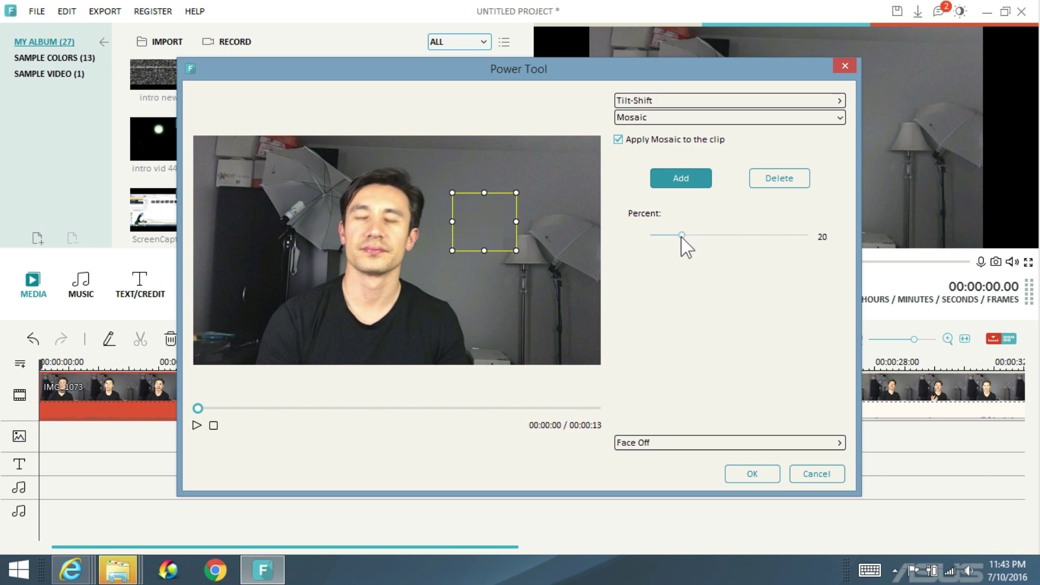
Position the mosaic box over the face, try a strength of 100 percent, and set it back to 20 percent
click(682, 236)
click(681, 235)
drag(790, 240, 820, 249)
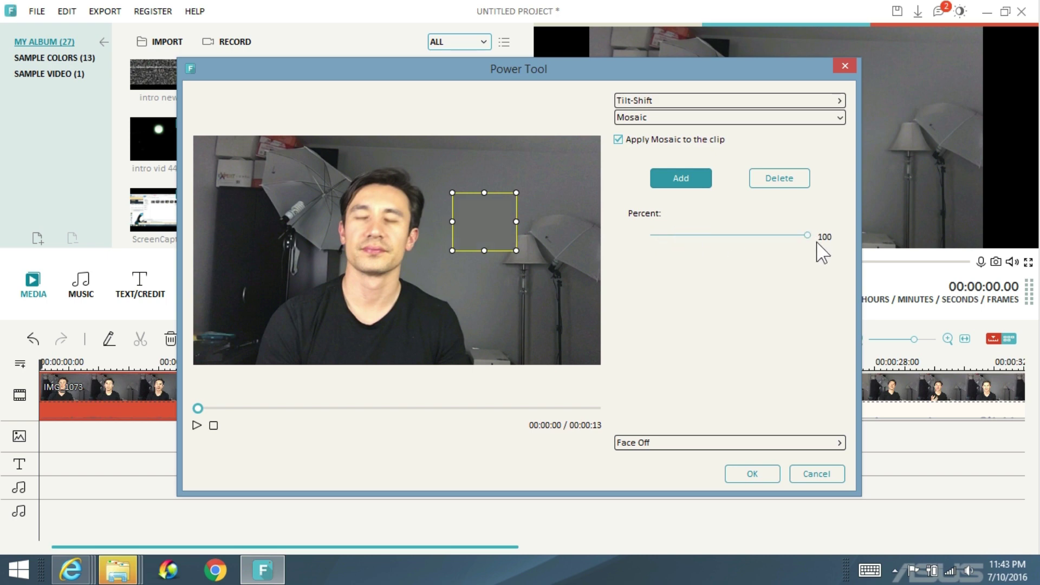
drag(478, 212, 373, 218)
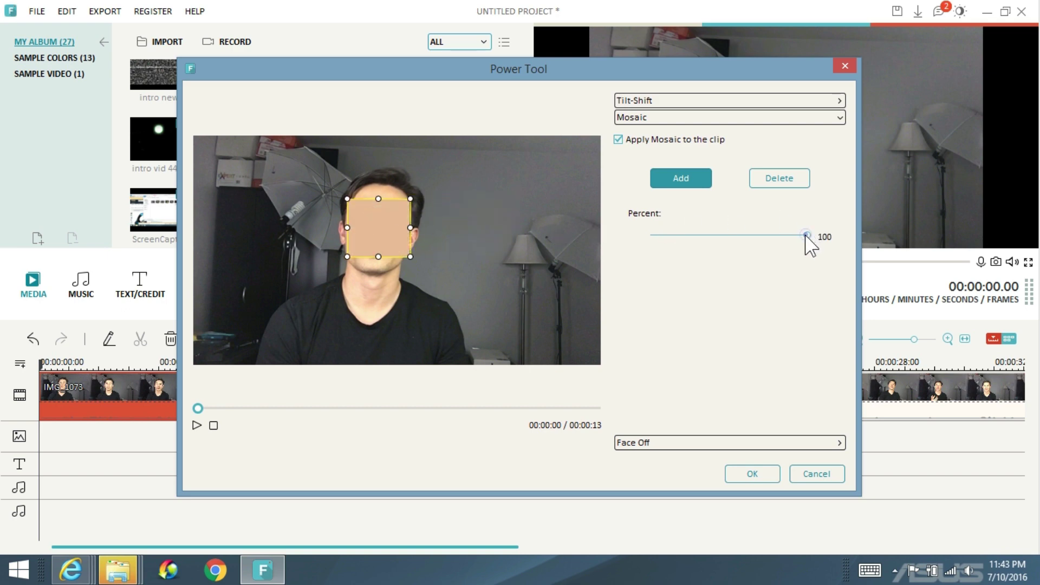
drag(806, 236, 683, 242)
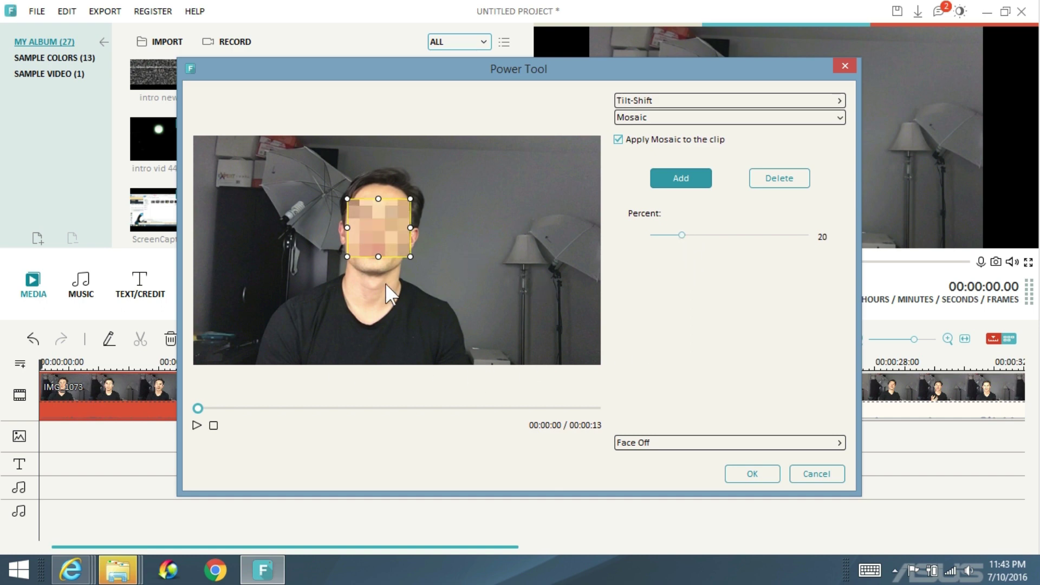
mouse_move(377, 222)
mouse_down()
mouse_move(341, 260)
mouse_move(374, 229)
mouse_up()
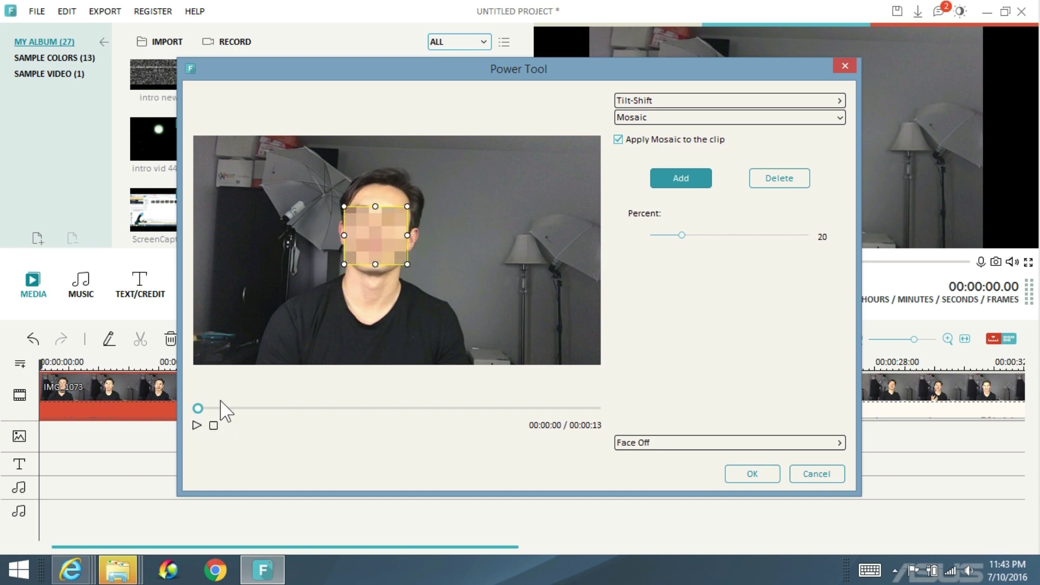
Preview the first segment, enlarge the mosaic box so the face stays covered as it shifts, and apply the mosaic
click(196, 425)
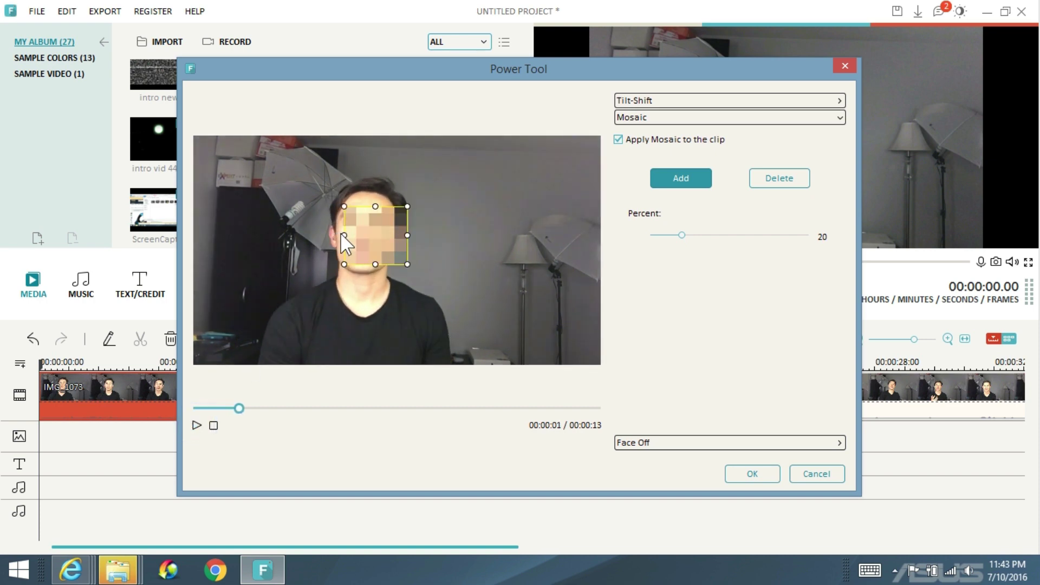
drag(344, 235, 336, 235)
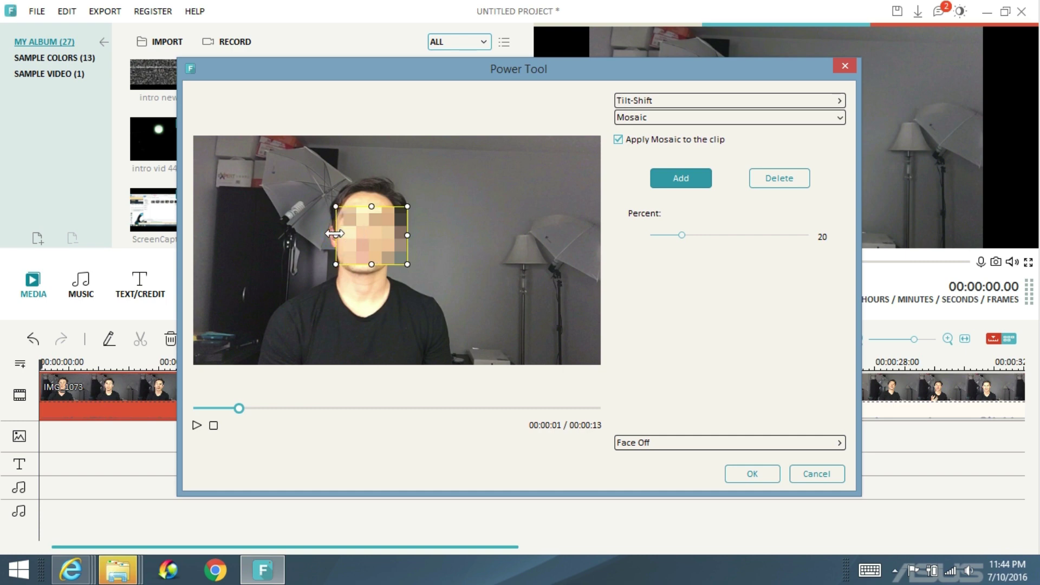
click(196, 426)
click(196, 425)
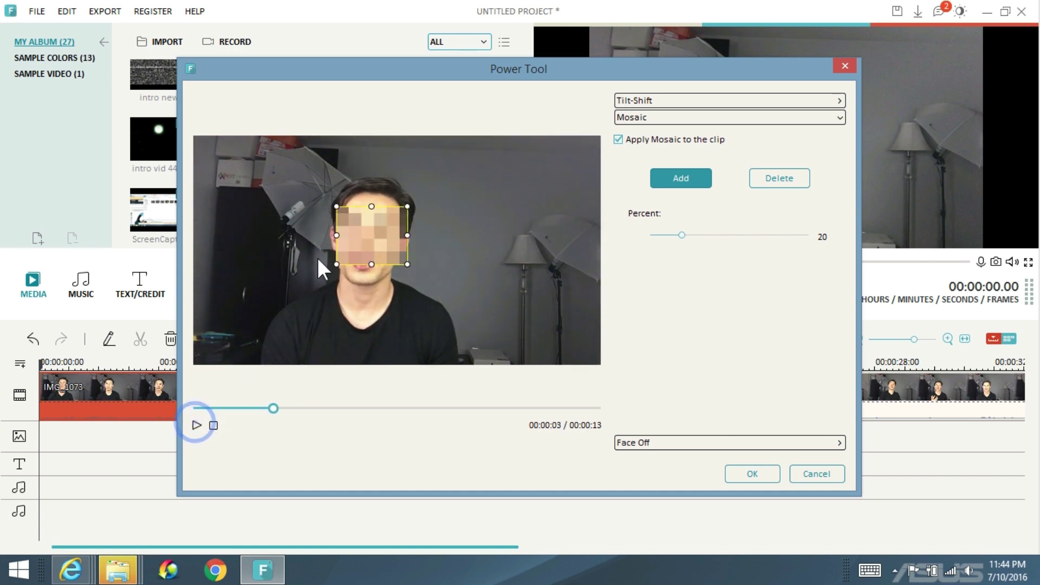
drag(337, 232, 327, 232)
click(196, 425)
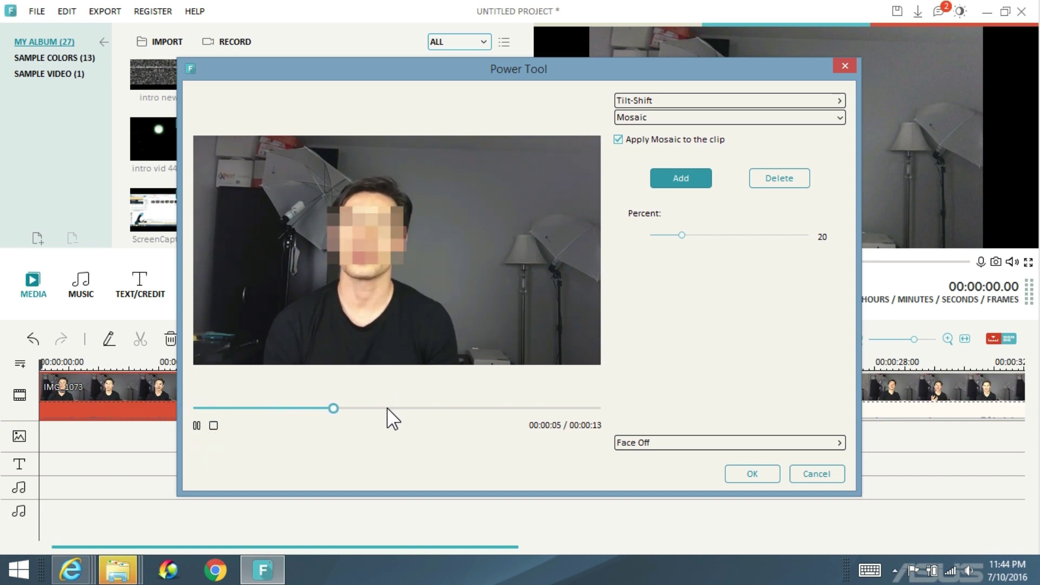
click(465, 408)
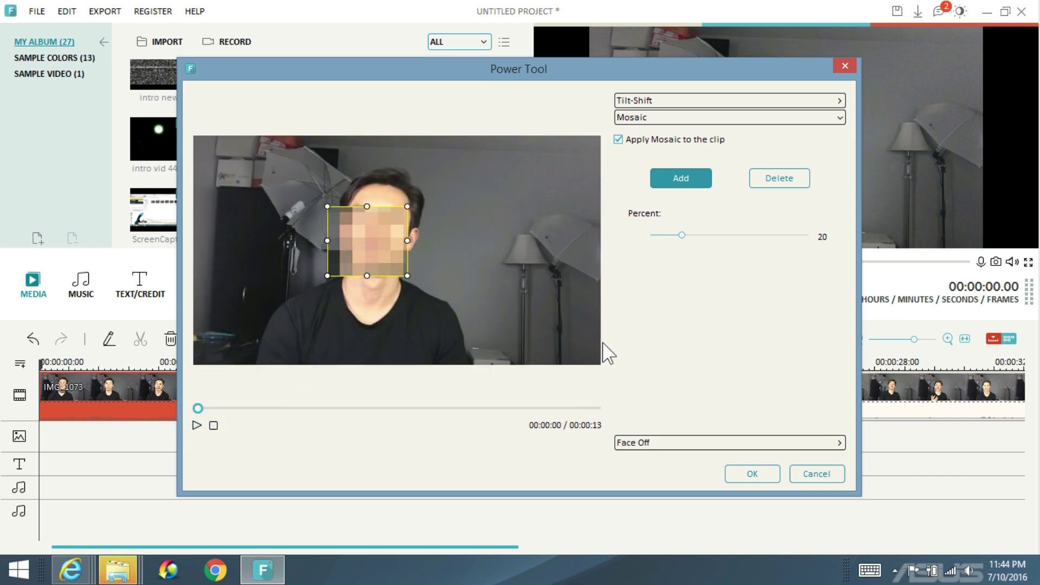
click(753, 475)
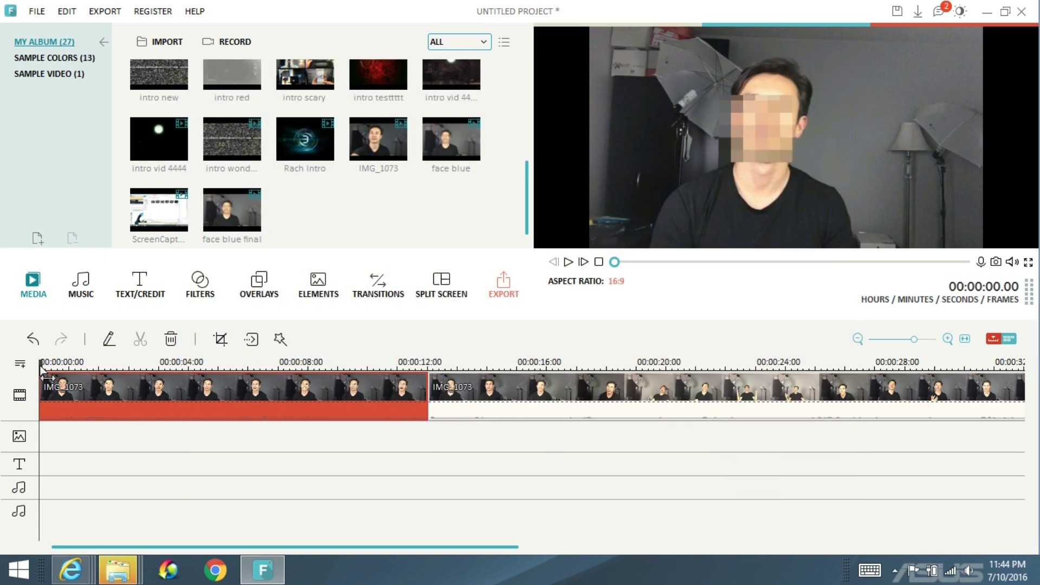
Scrub to where the head starts moving sideways and split the second segment at 00:00:17.05
drag(42, 369, 558, 366)
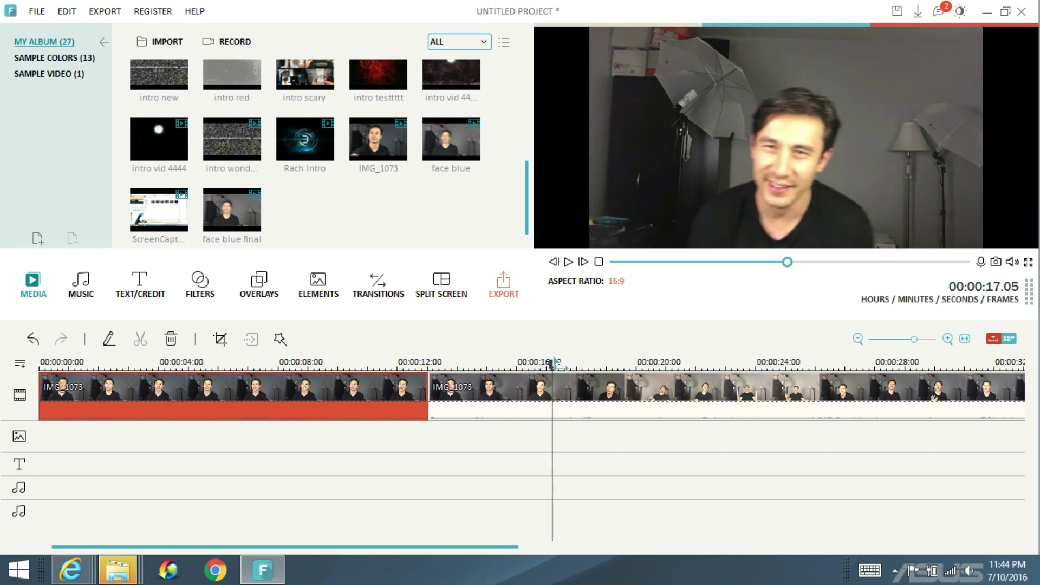
click(562, 381)
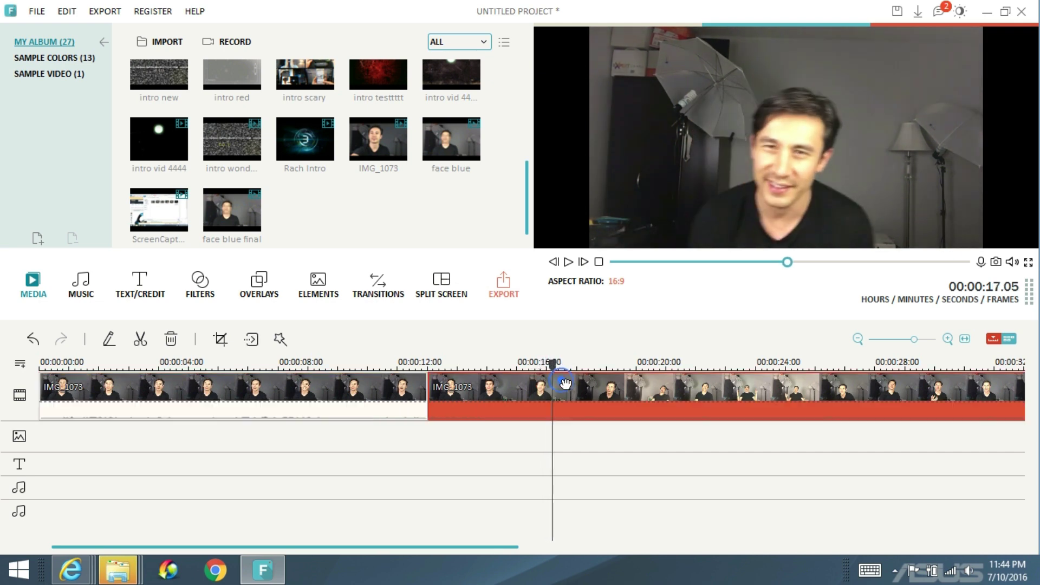
click(142, 340)
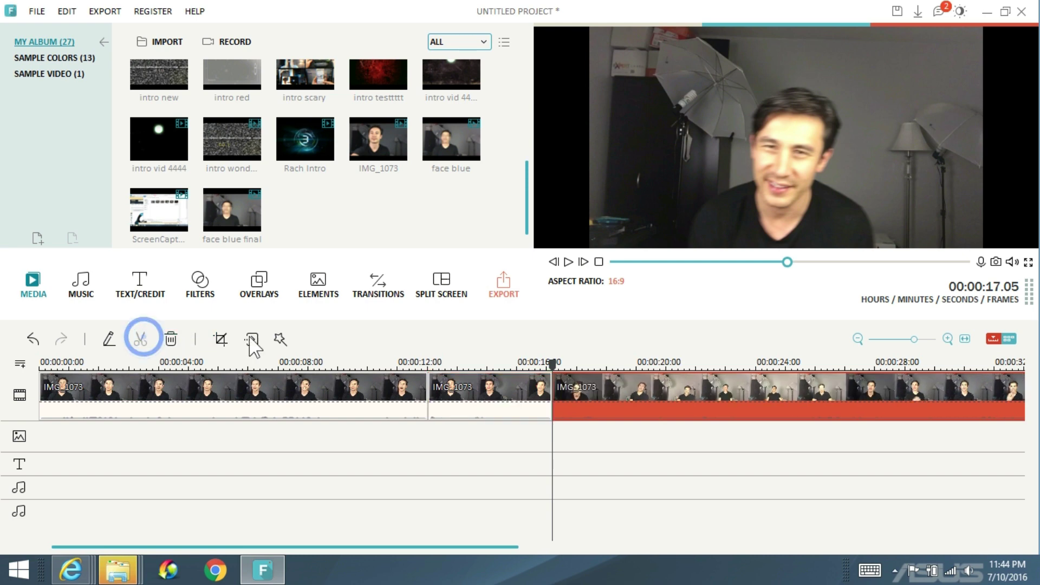
Play on from 00:00:17.05 in short bursts, splitting the remaining clip at 00:00:17.15 and 00:00:18.03 as the head moves
click(568, 262)
click(569, 262)
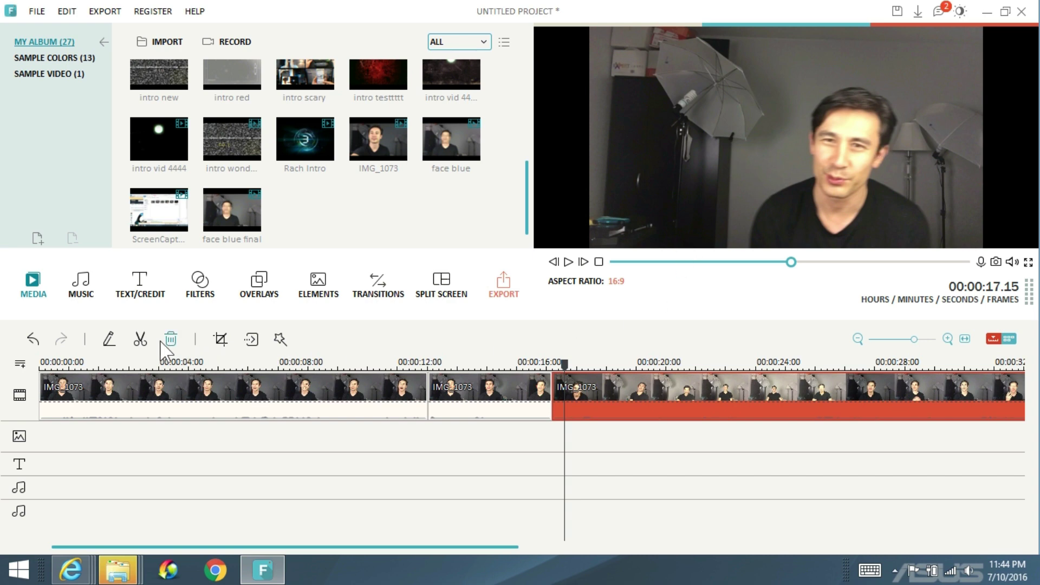
click(141, 339)
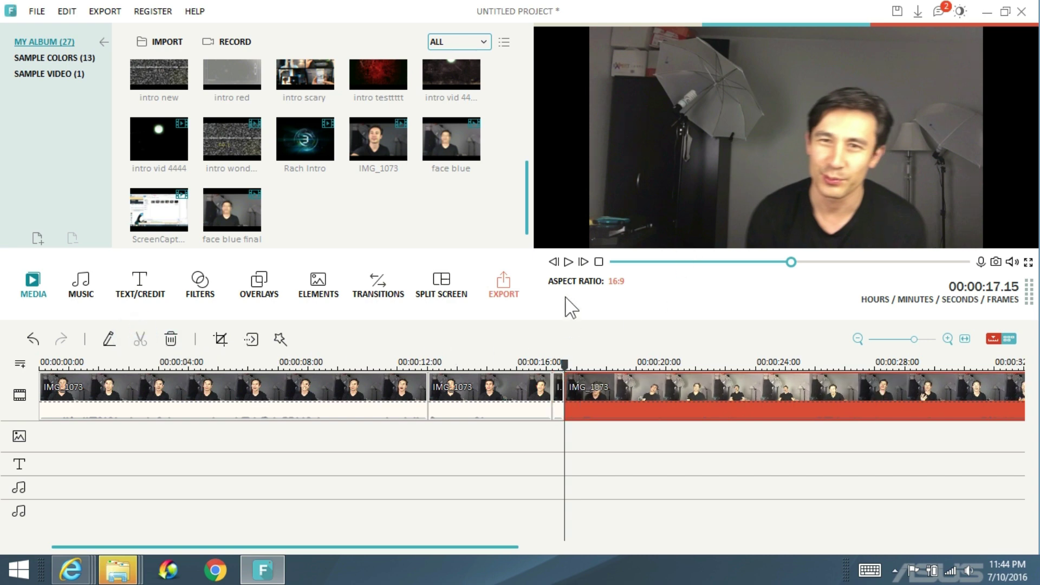
click(569, 263)
click(569, 262)
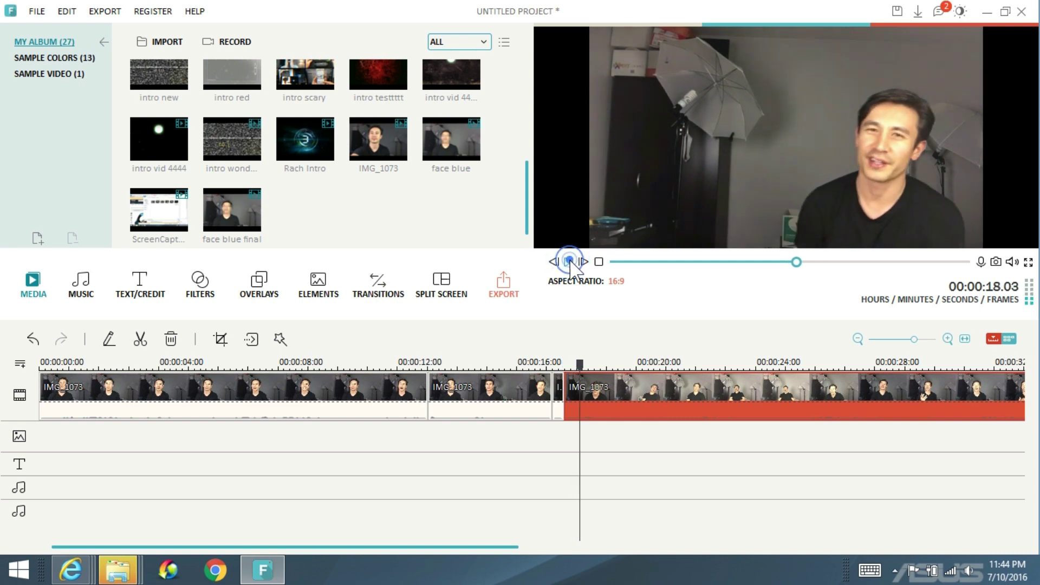
click(140, 340)
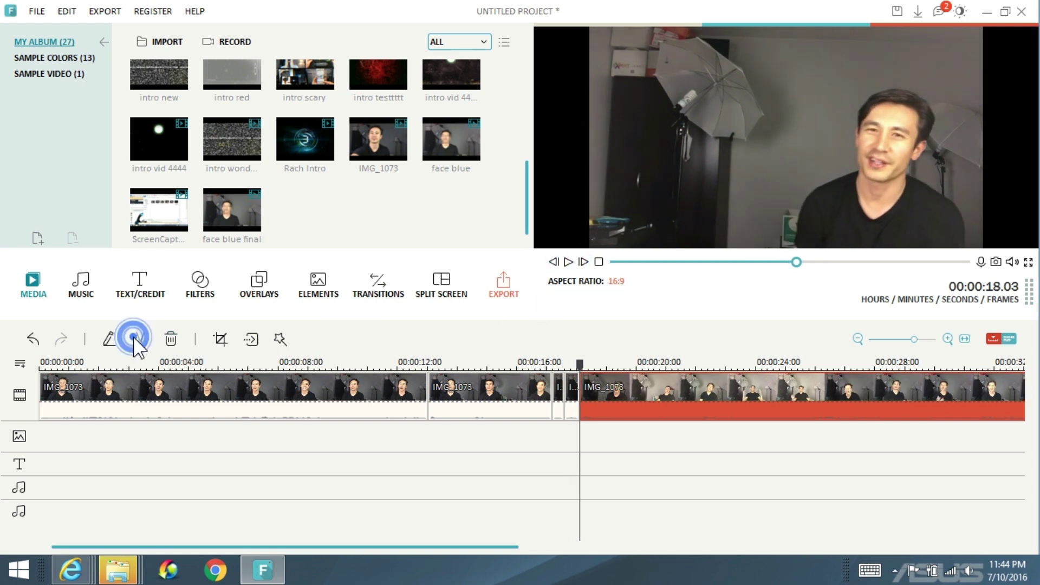
Continue playing the remaining clip in short bursts and split it at 00:00:18.16 and 00:00:19.09
click(569, 262)
click(568, 262)
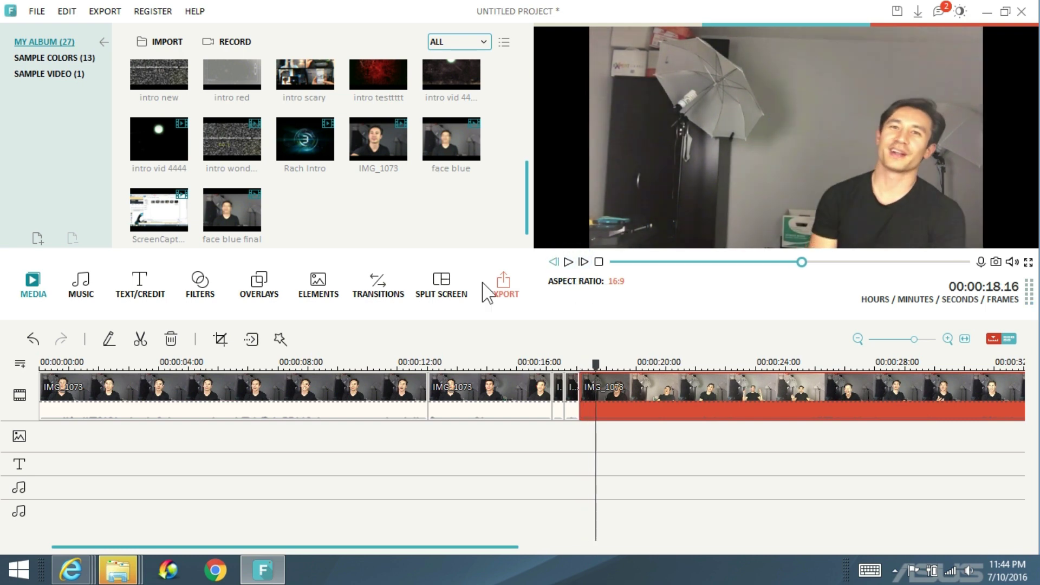
click(140, 339)
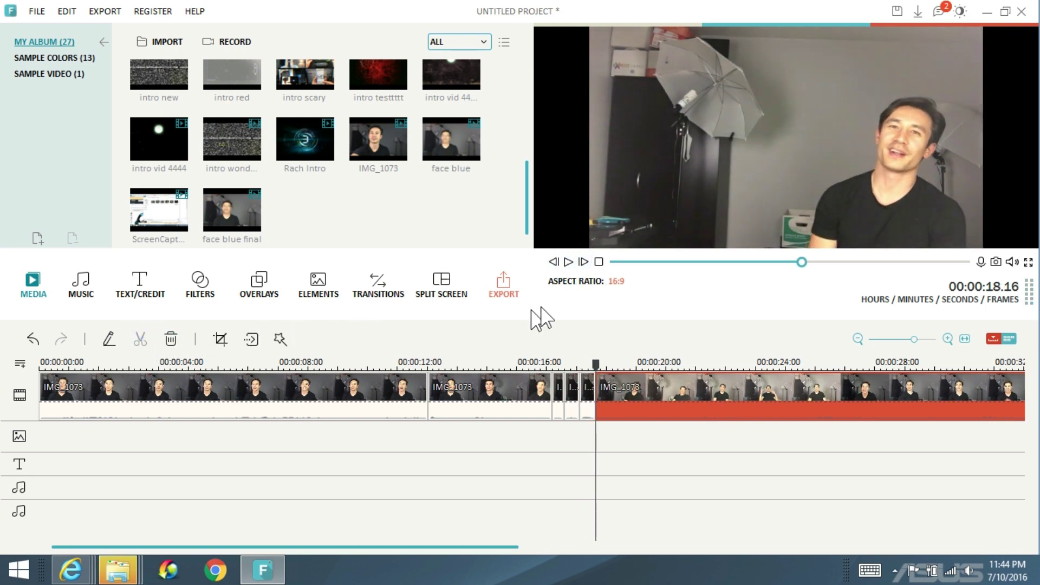
click(568, 262)
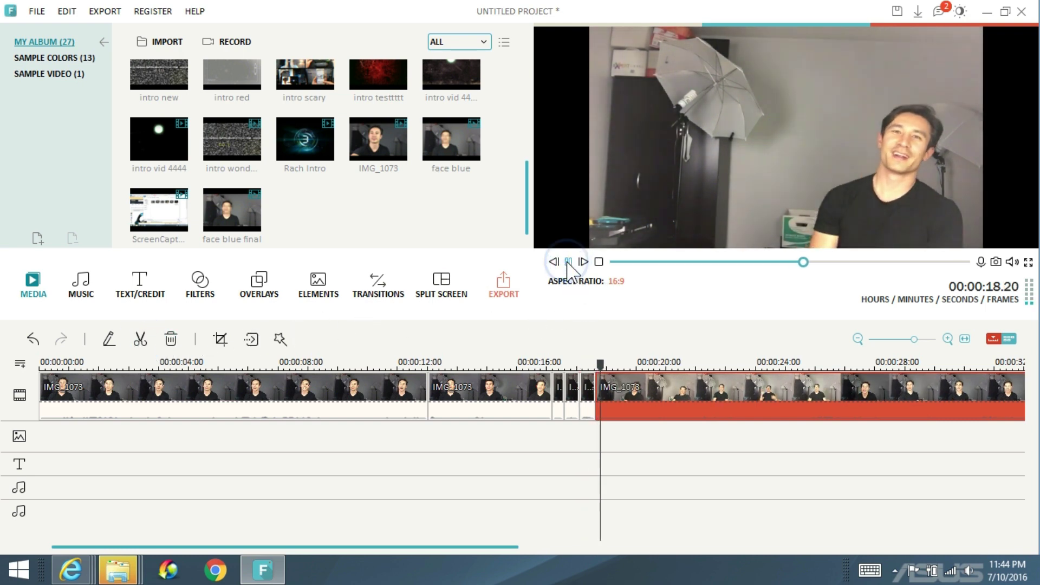
click(568, 263)
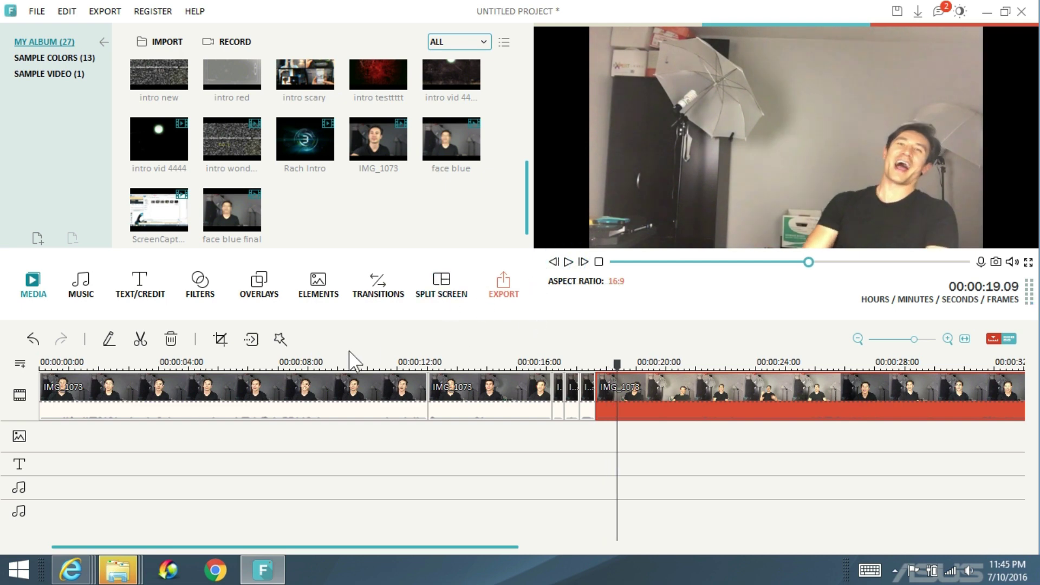
click(141, 340)
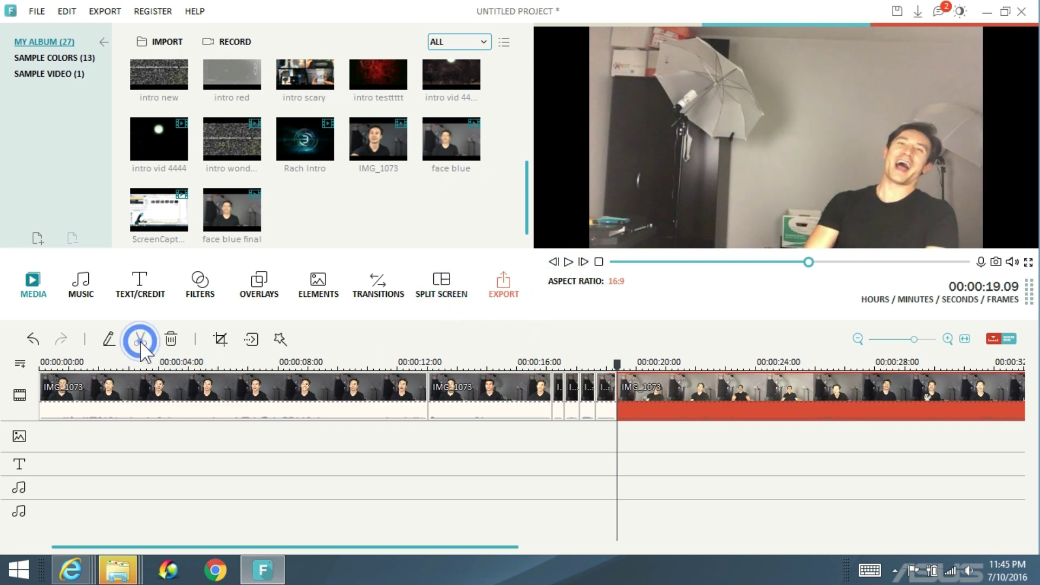
Enable Mosaic in the Power Tool for the short segment starting at 00:00:17.05 and add a mosaic box
click(559, 396)
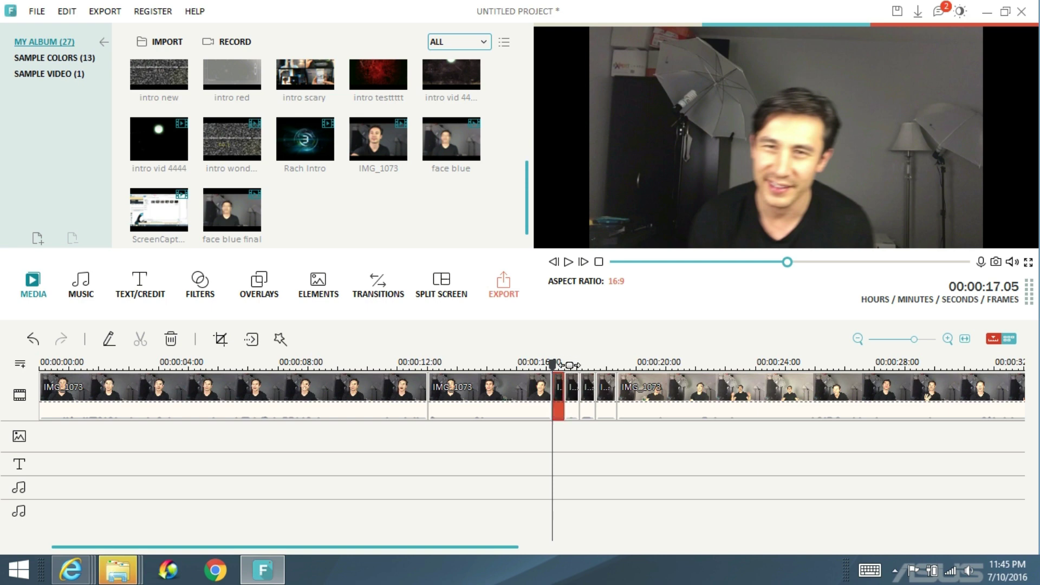
drag(570, 366, 927, 360)
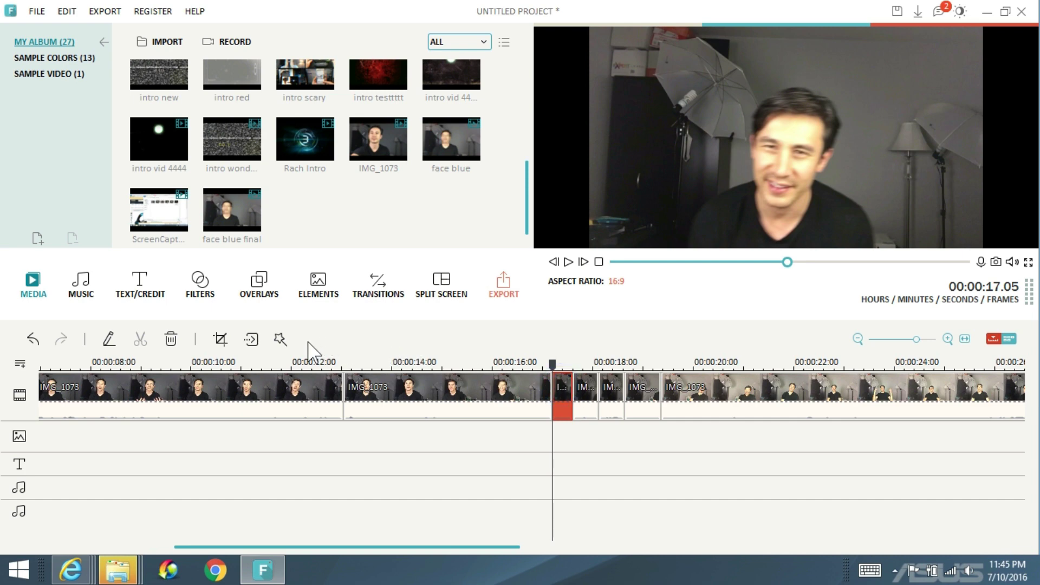
click(280, 339)
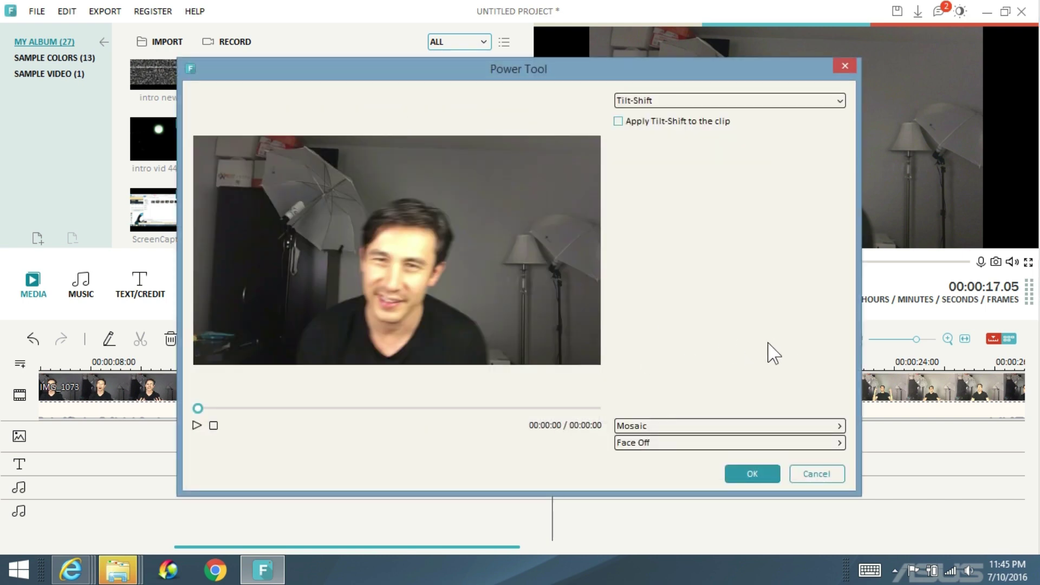
click(693, 427)
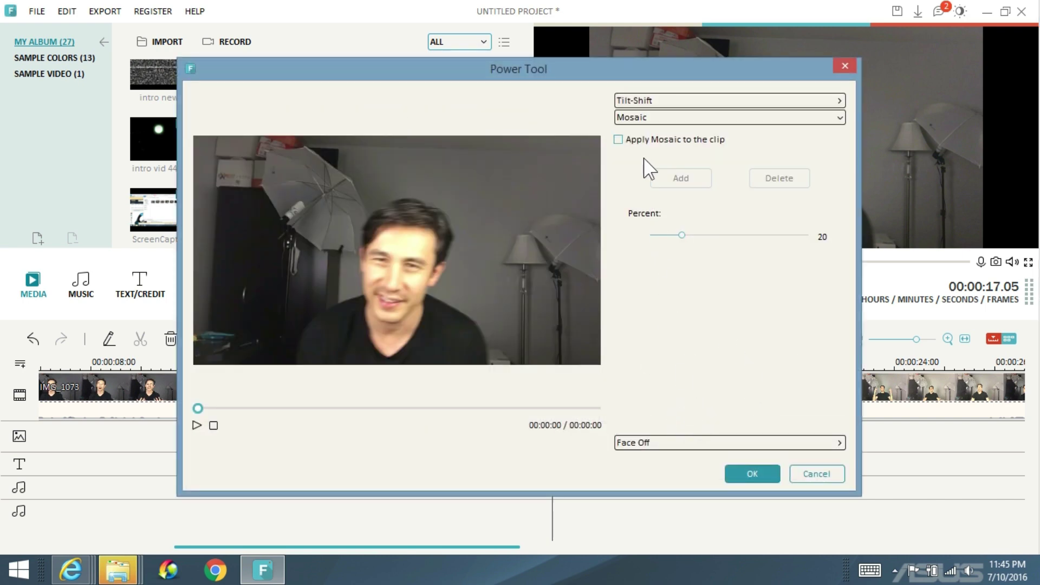
click(627, 142)
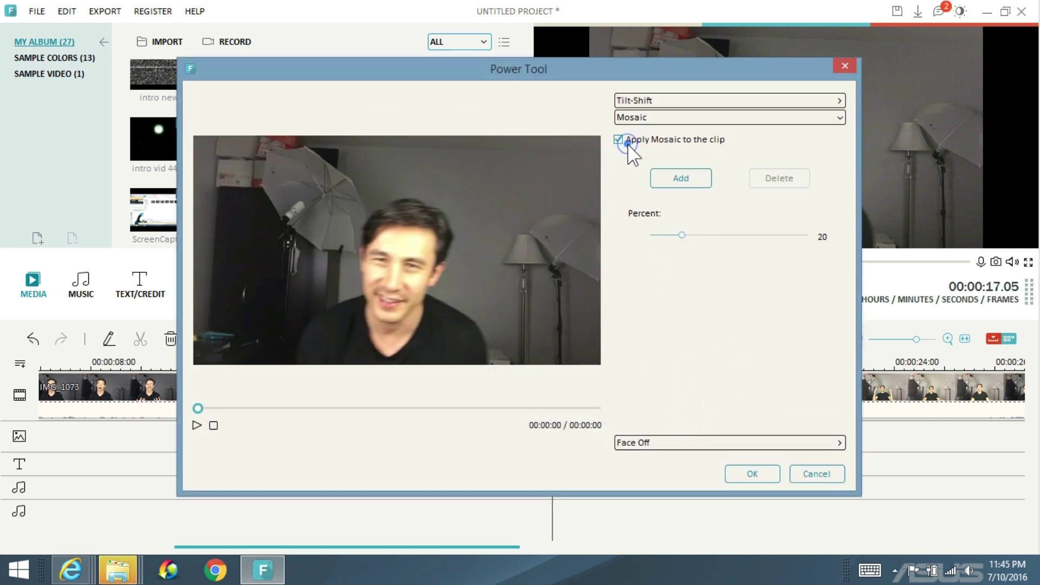
click(689, 179)
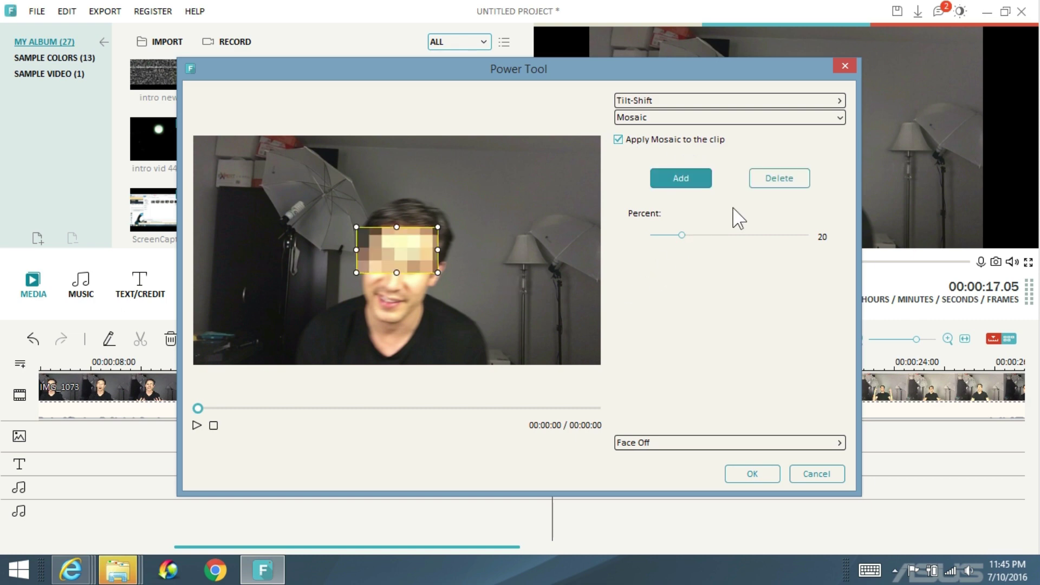
Preview the segment, widen the mosaic box along the head's path and lengthen it to the chin, and apply the mosaic
click(197, 426)
drag(436, 252, 494, 251)
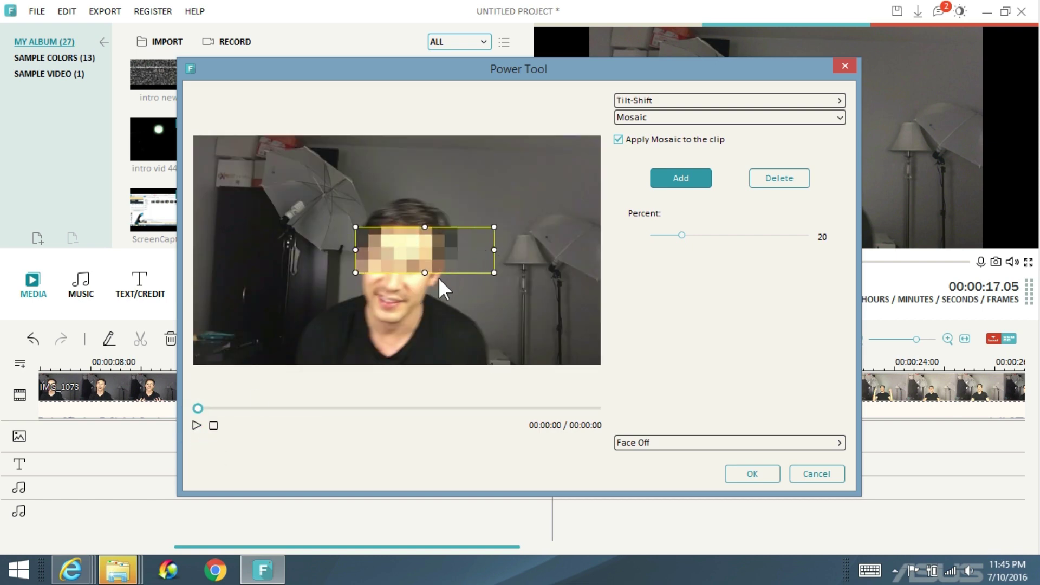
drag(426, 274, 426, 317)
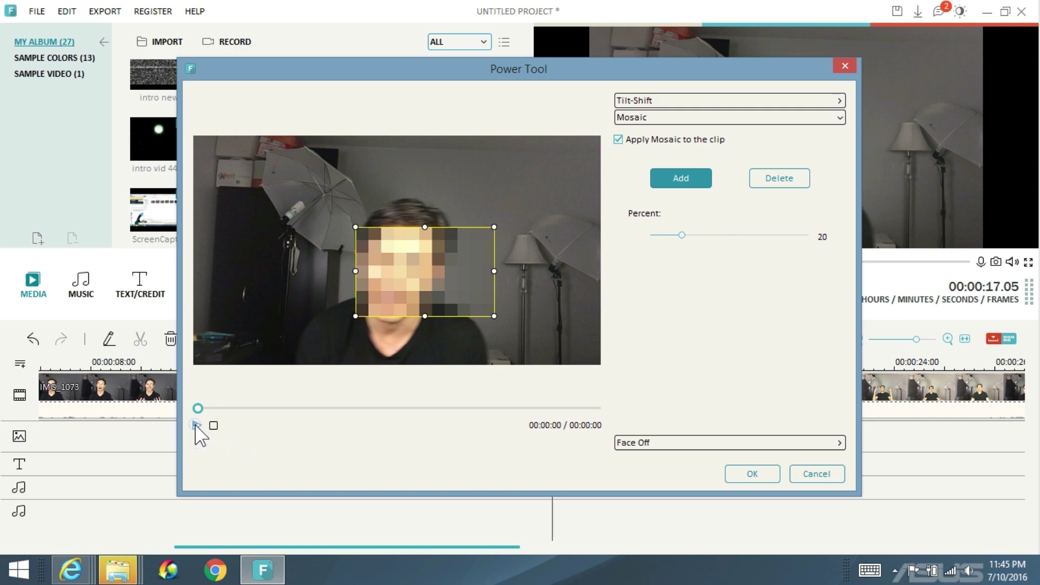
click(197, 425)
drag(425, 316, 425, 312)
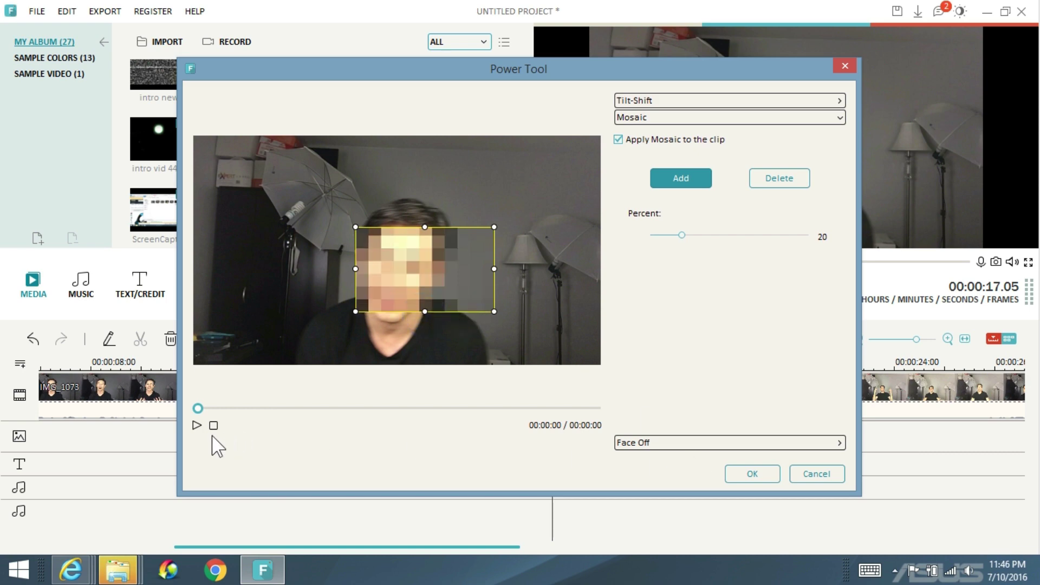
click(197, 425)
click(743, 477)
Enable Mosaic in the Power Tool for the next segment, starting at 00:00:17.15, and add a mosaic box
click(596, 404)
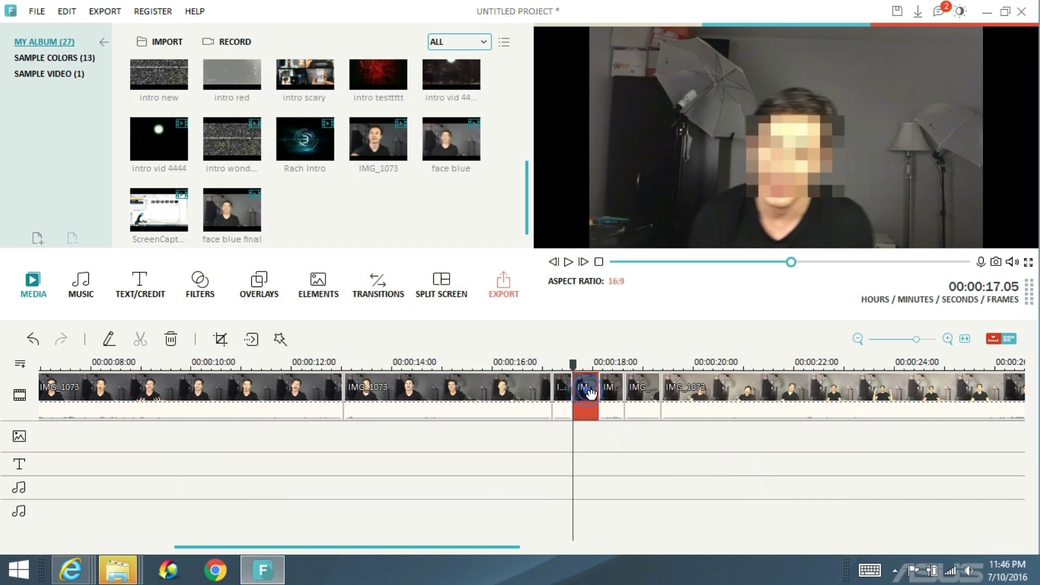
click(279, 340)
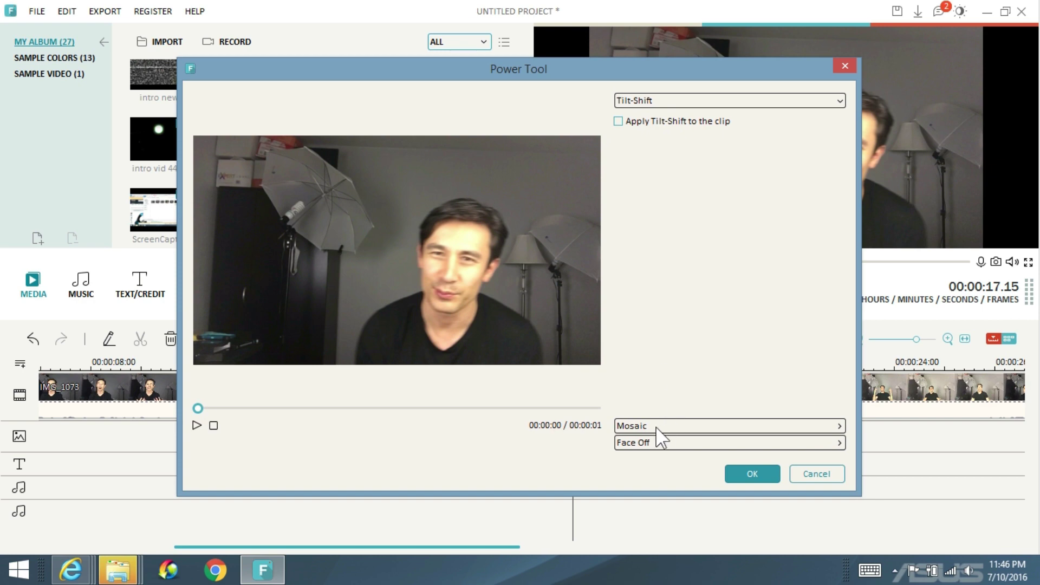
click(657, 426)
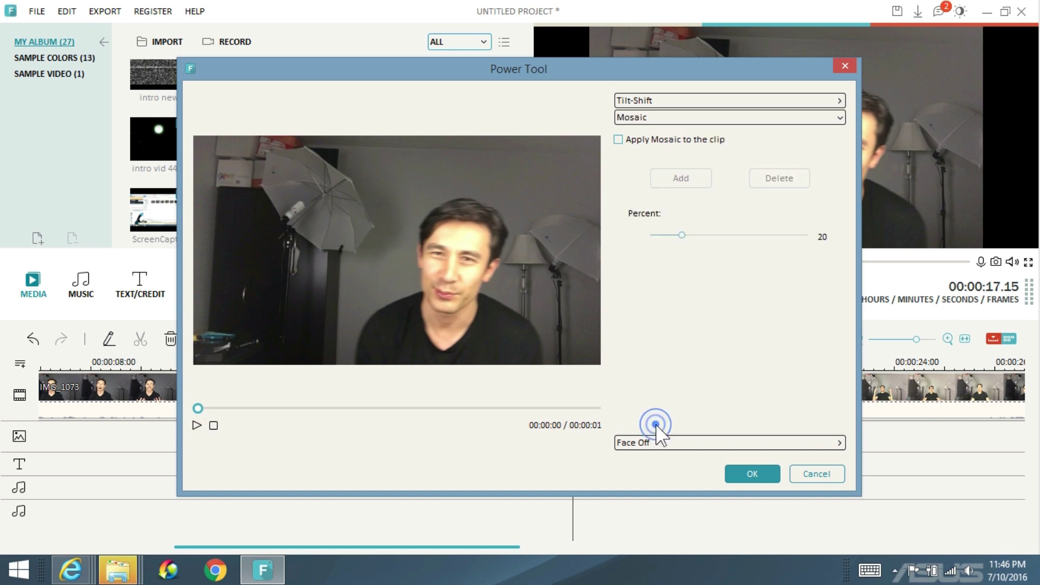
click(618, 139)
click(681, 178)
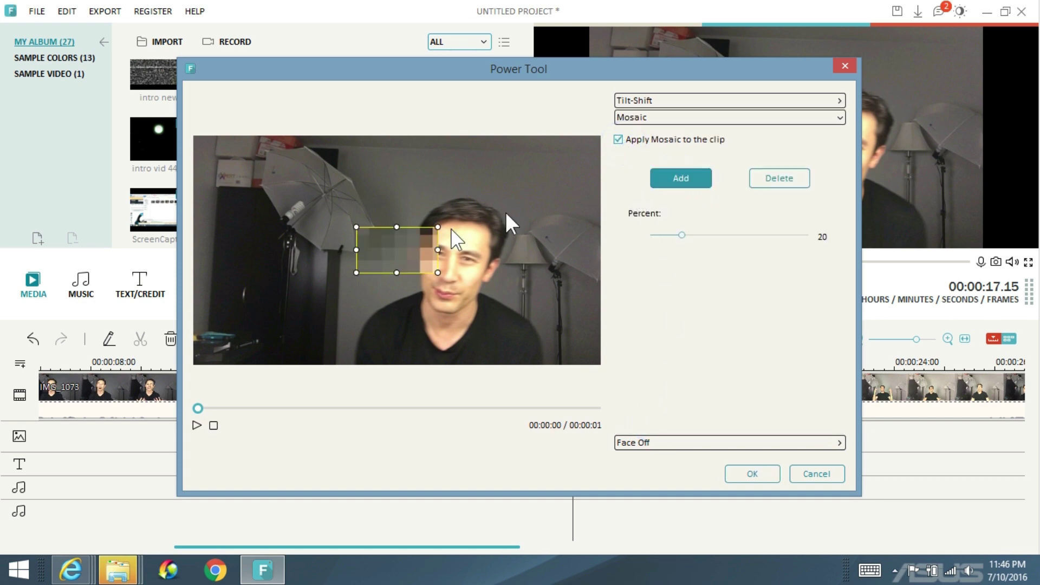
Move the mosaic box over the face, extend it down to the chin and sideways along the head's movement, preview it and apply
click(197, 425)
drag(436, 236, 505, 237)
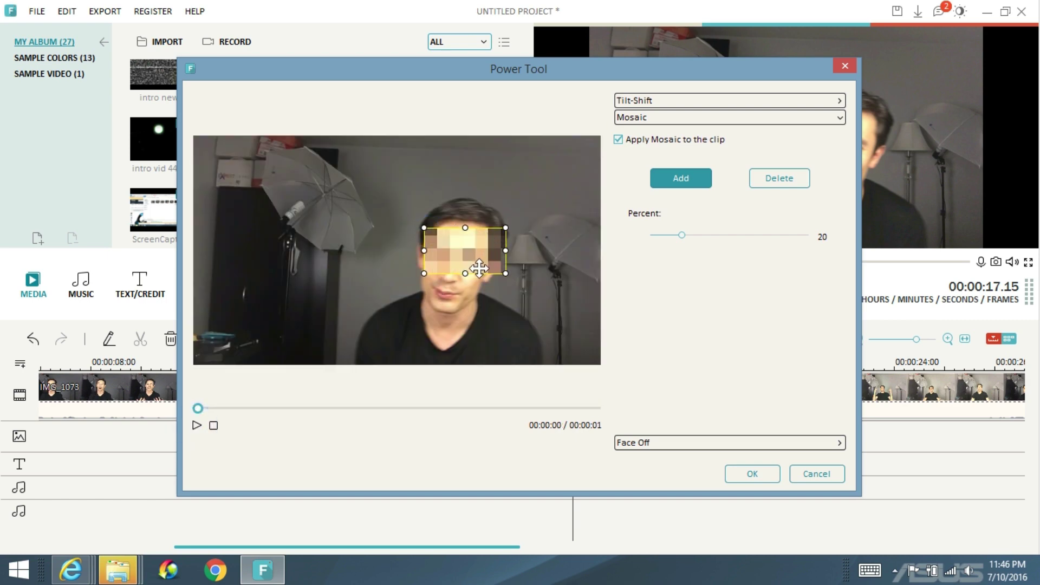
drag(466, 273, 466, 301)
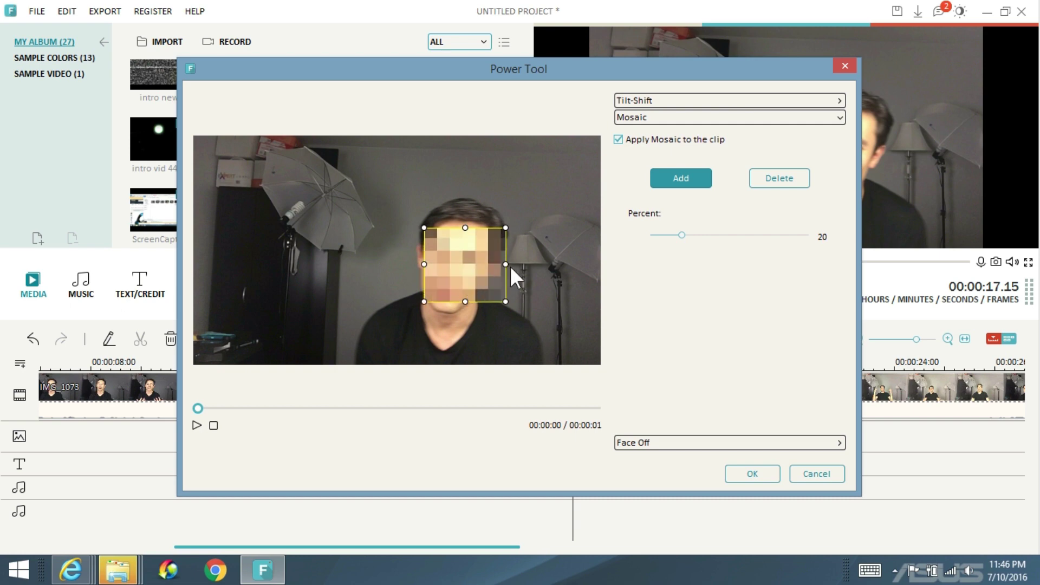
drag(506, 262, 533, 263)
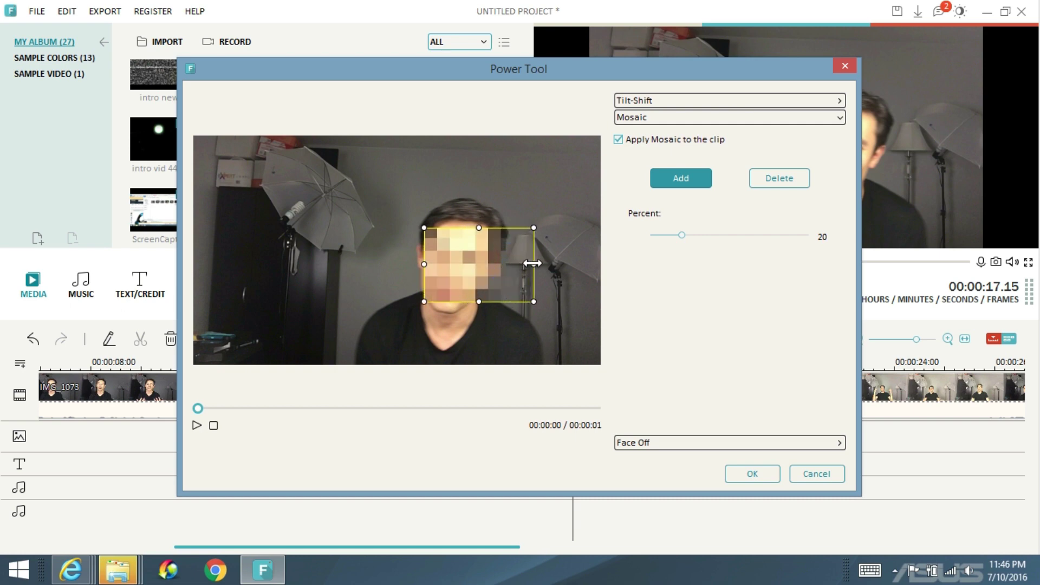
click(197, 426)
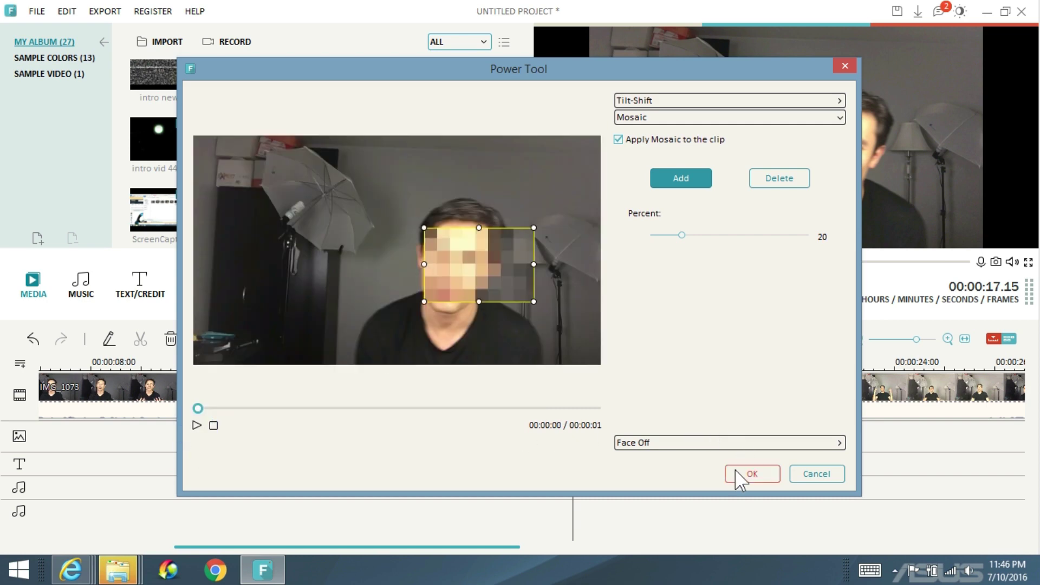
click(752, 474)
Return to the segment starting at 00:00:17.05 and step through its frames to check how the mosaic covers the moving face
click(603, 386)
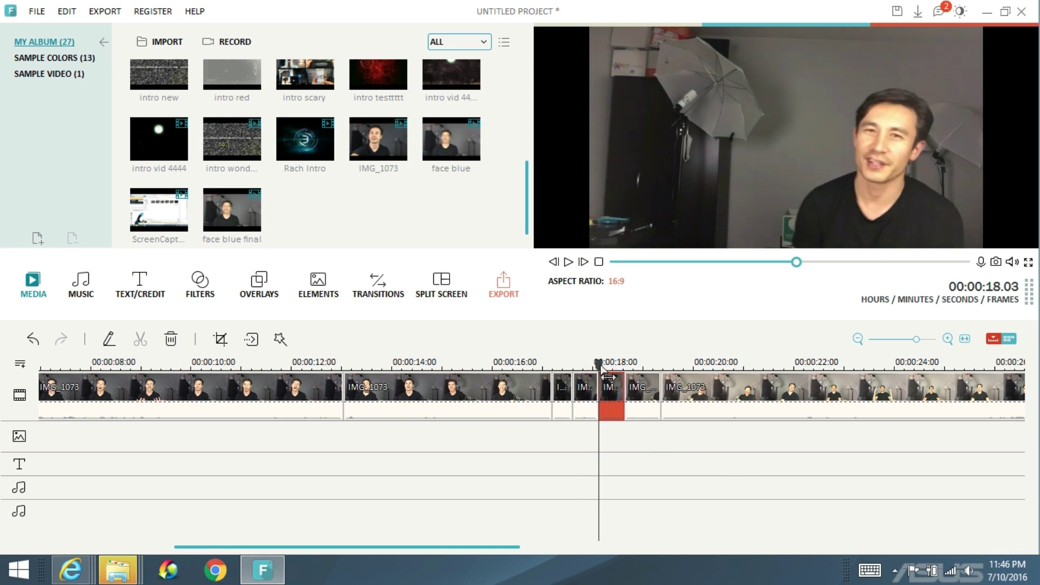
drag(600, 364, 557, 364)
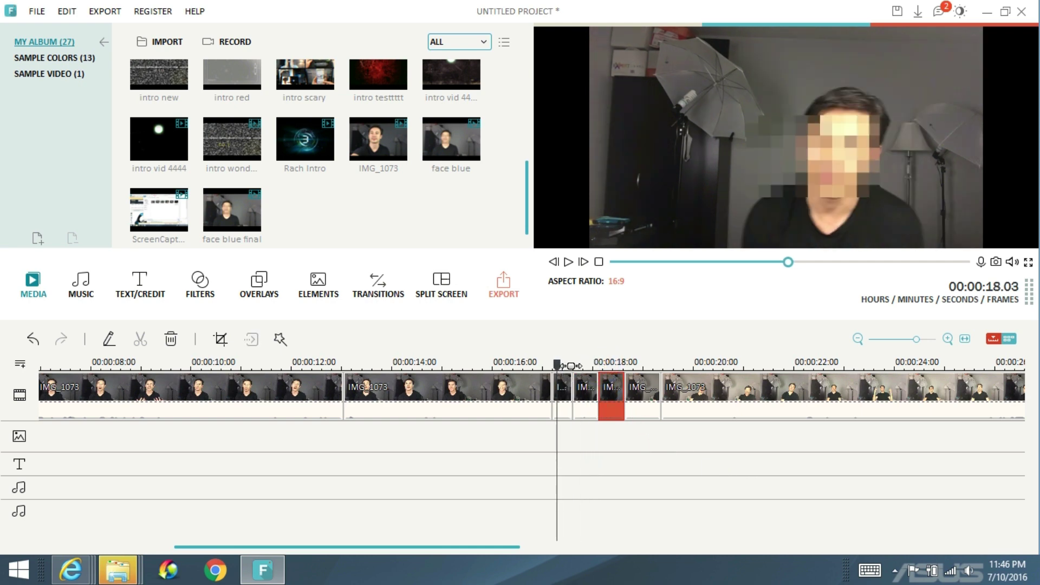
click(561, 381)
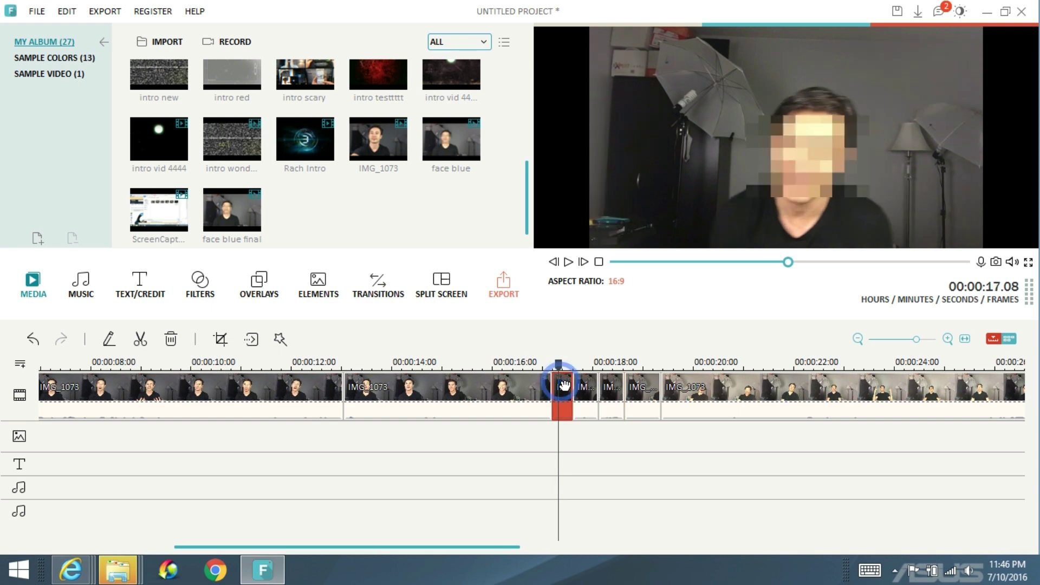
click(582, 263)
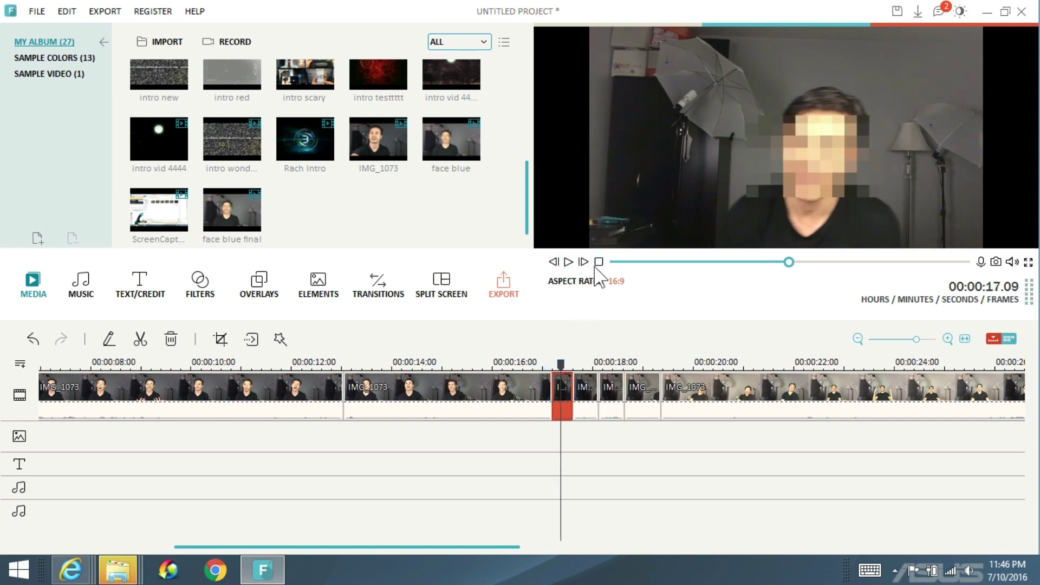
click(583, 262)
click(583, 262)
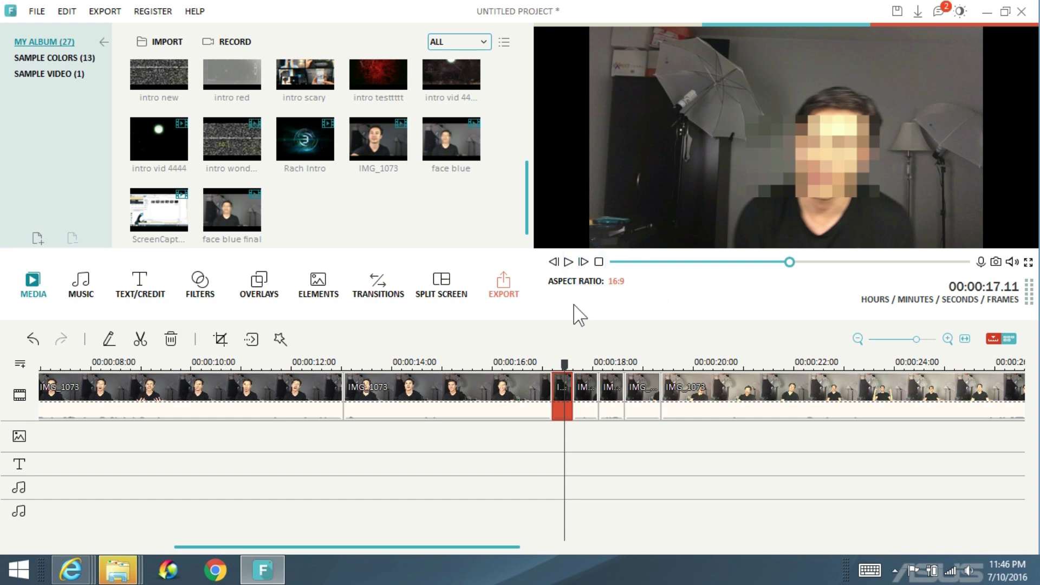